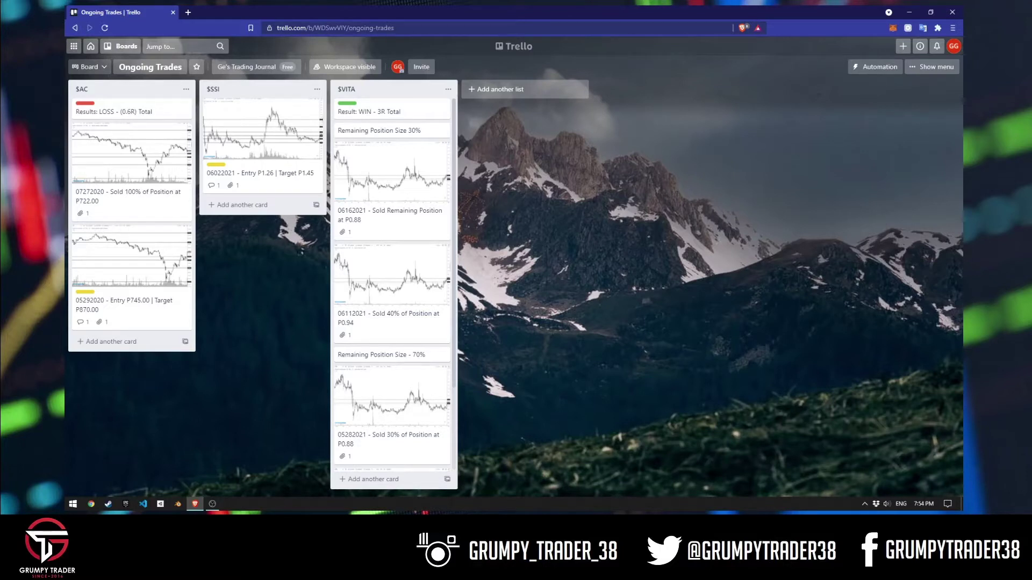
Drag the 05292020 card over the $SSI list and scroll through the board.
scroll(392, 323, down, 2)
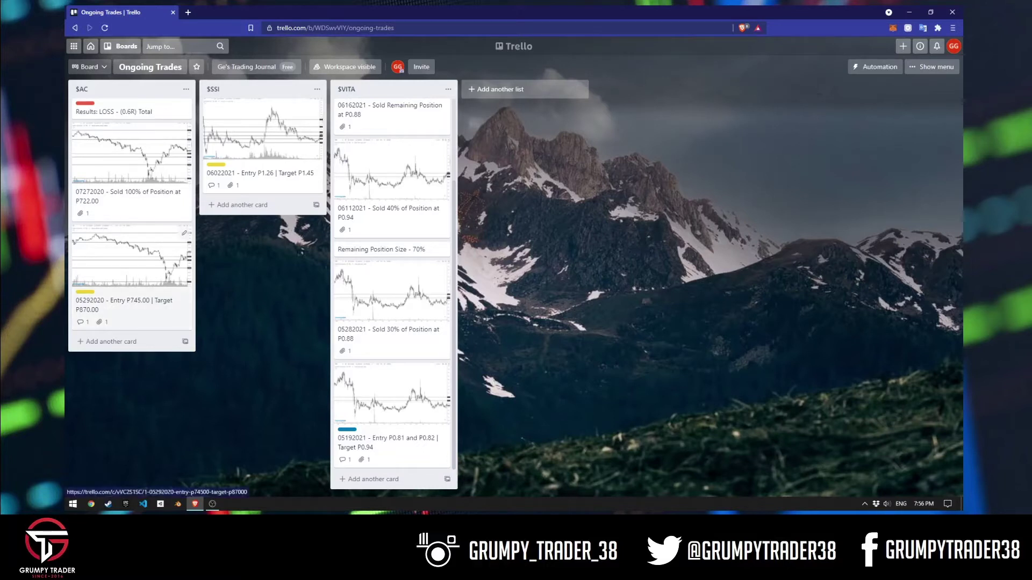
mouse_move(131, 258)
mouse_down()
mouse_move(187, 224)
mouse_move(263, 224)
mouse_move(124, 291)
mouse_move(270, 231)
mouse_move(131, 257)
mouse_up()
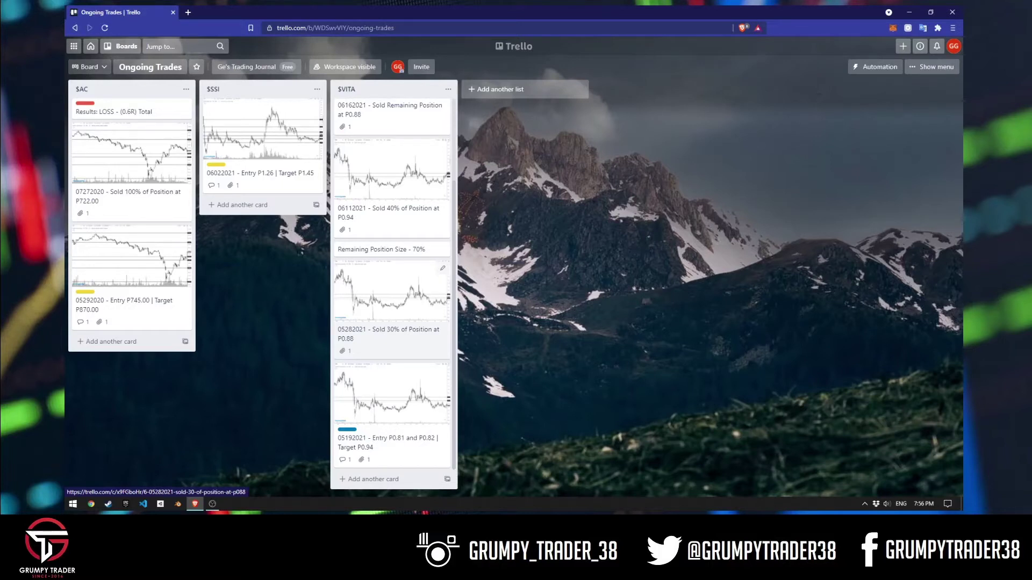
scroll(392, 301, down, 3)
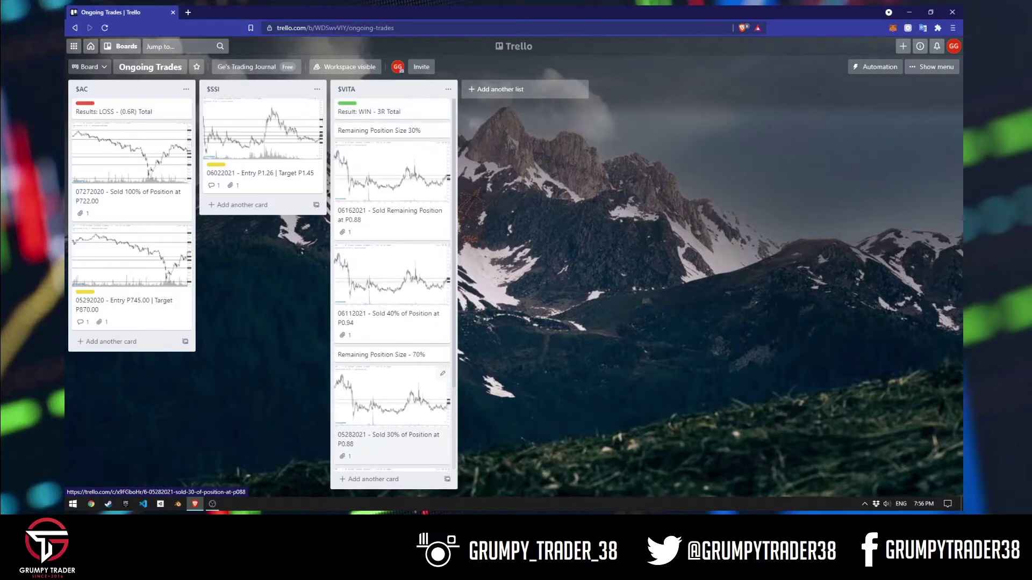
scroll(393, 301, up, 3)
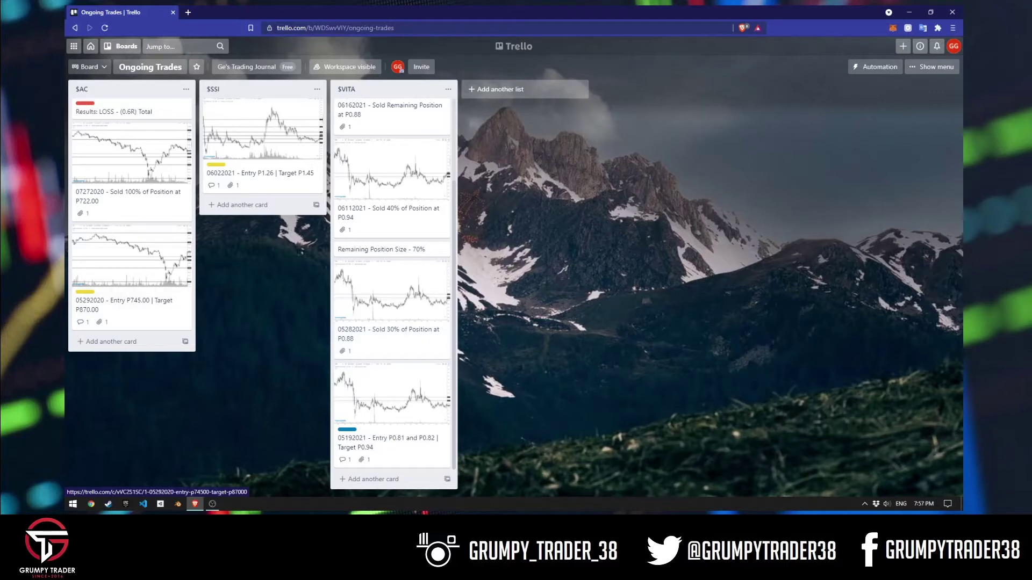
scroll(392, 242, up, 2)
scroll(392, 242, down, 2)
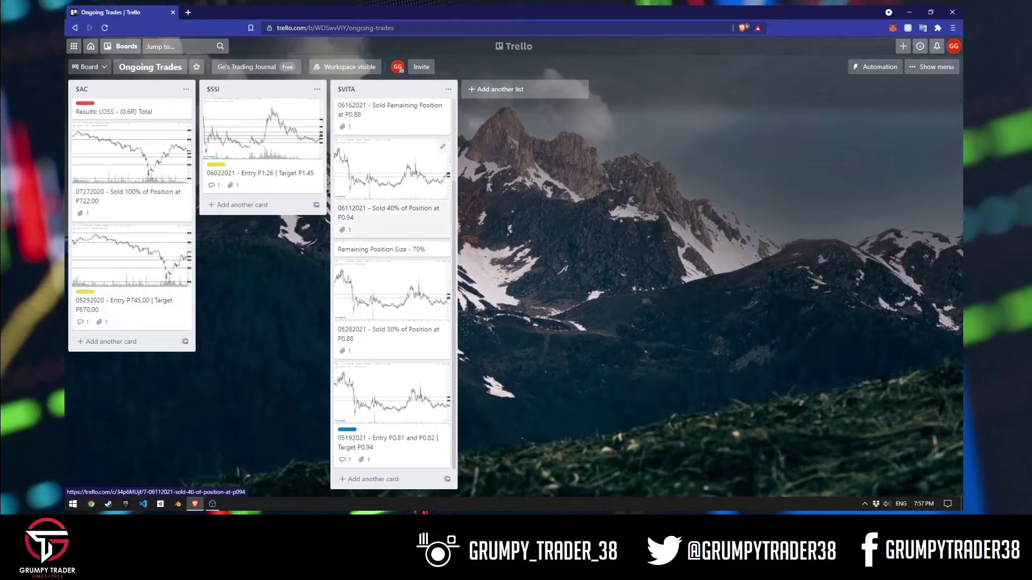
scroll(392, 189, up, 2)
scroll(393, 279, down, 2)
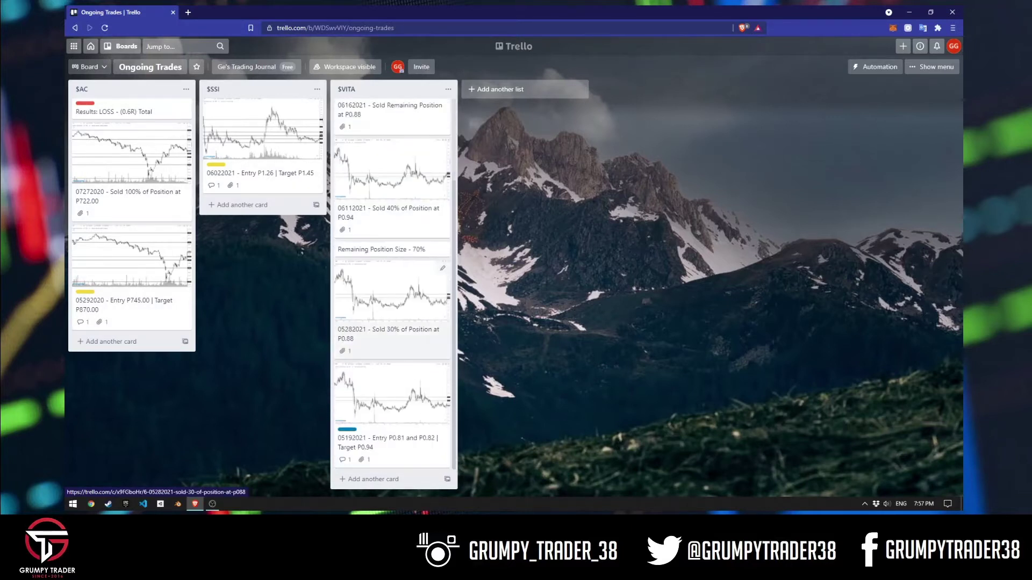
scroll(392, 322, up, 2)
scroll(392, 323, down, 2)
Open and close the 05192021 card, then expand labels to show names like Breakout and Consolidation.
click(392, 408)
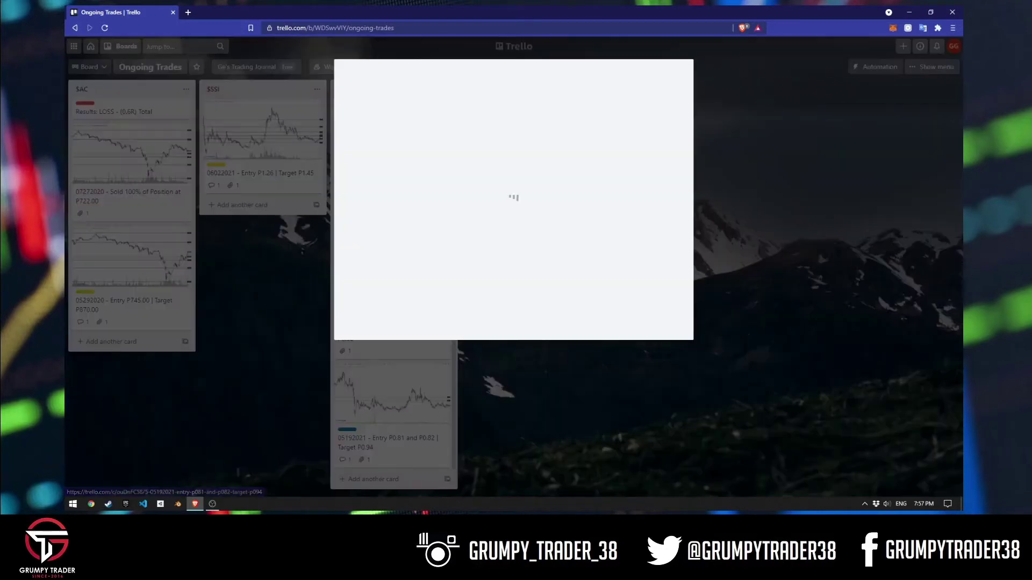
key(Escape)
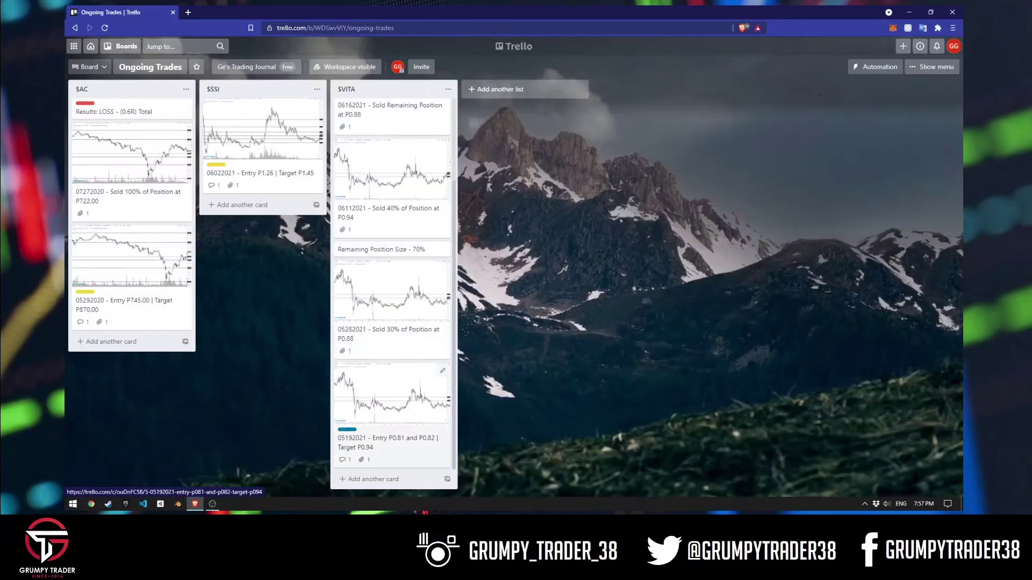
click(355, 429)
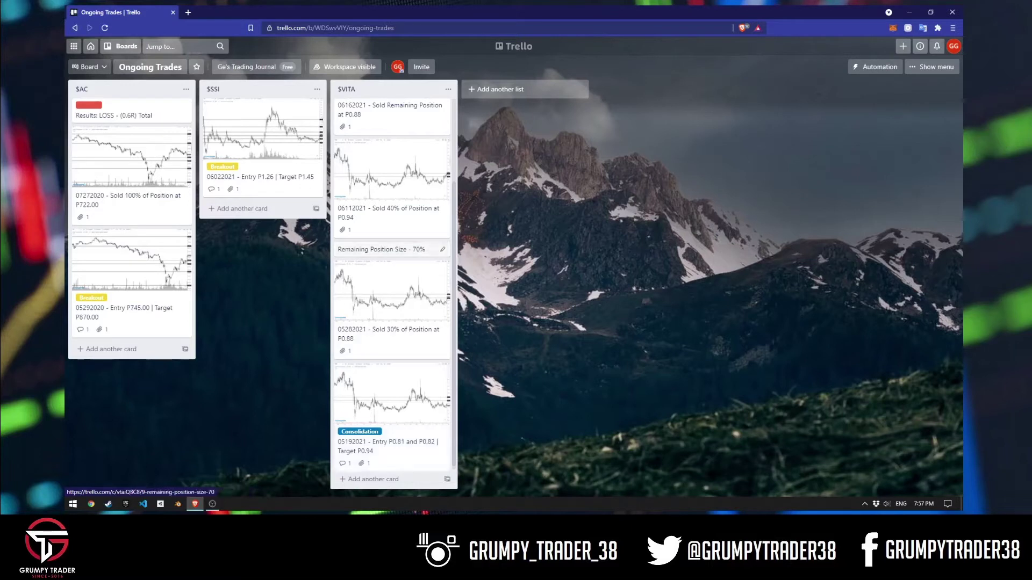
scroll(392, 249, up, 3)
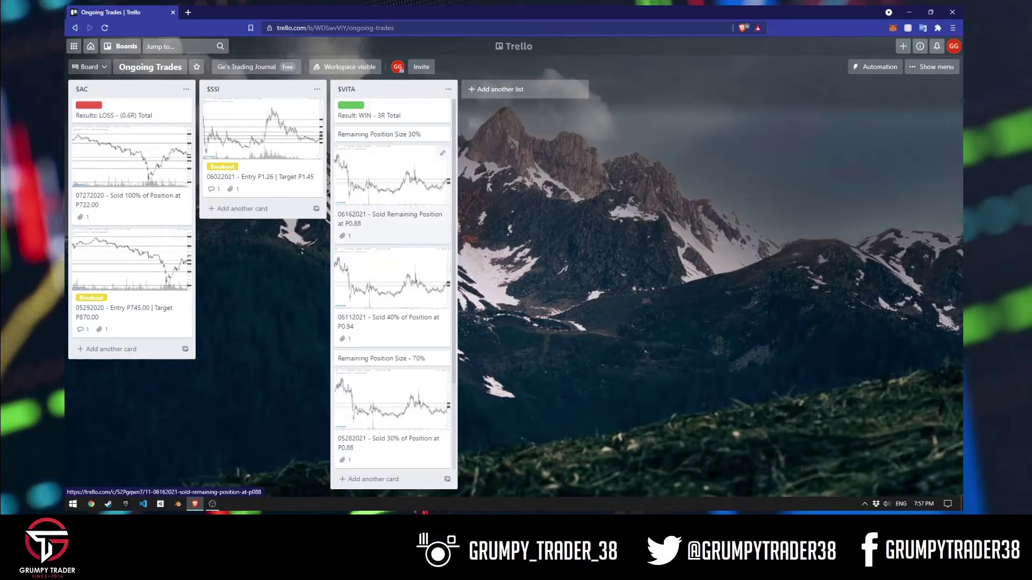
scroll(392, 269, down, 2)
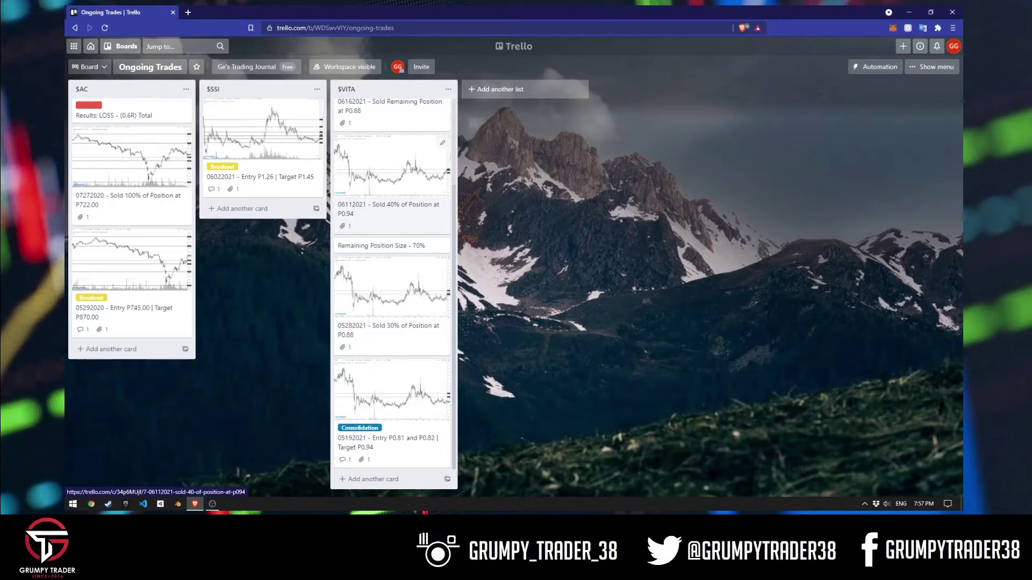
scroll(392, 285, up, 3)
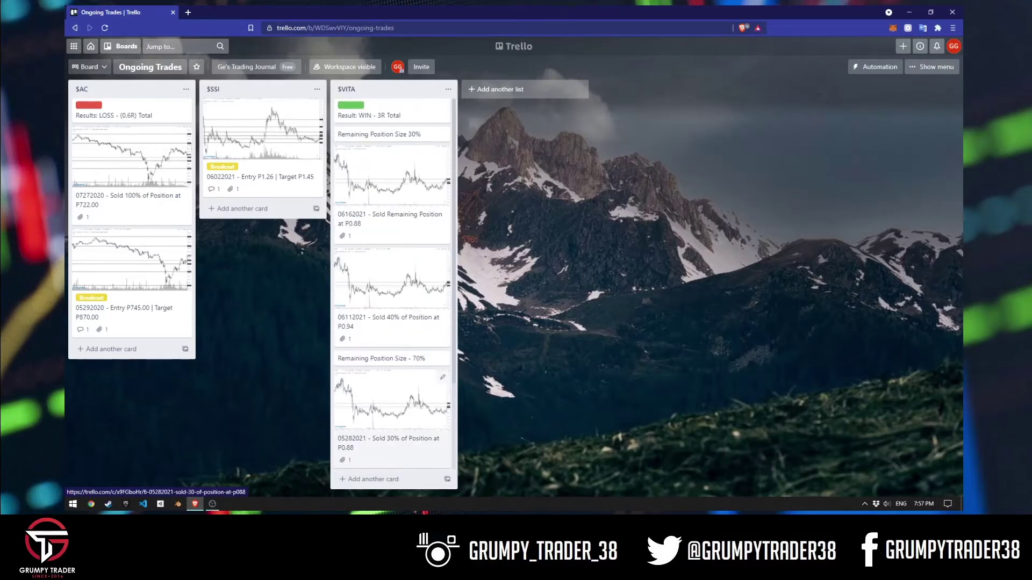
scroll(392, 285, down, 3)
scroll(392, 285, up, 3)
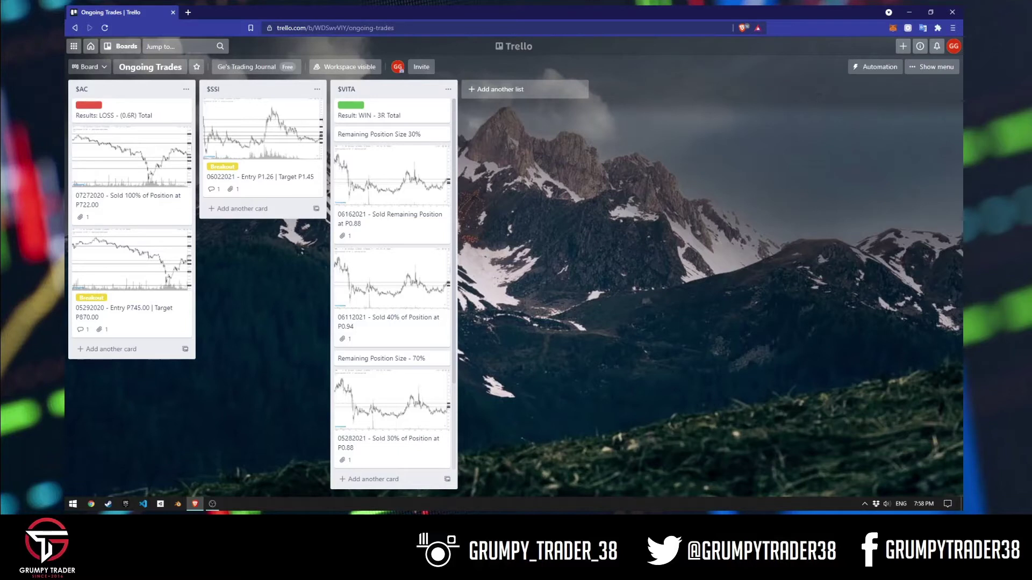
scroll(392, 376, down, 2)
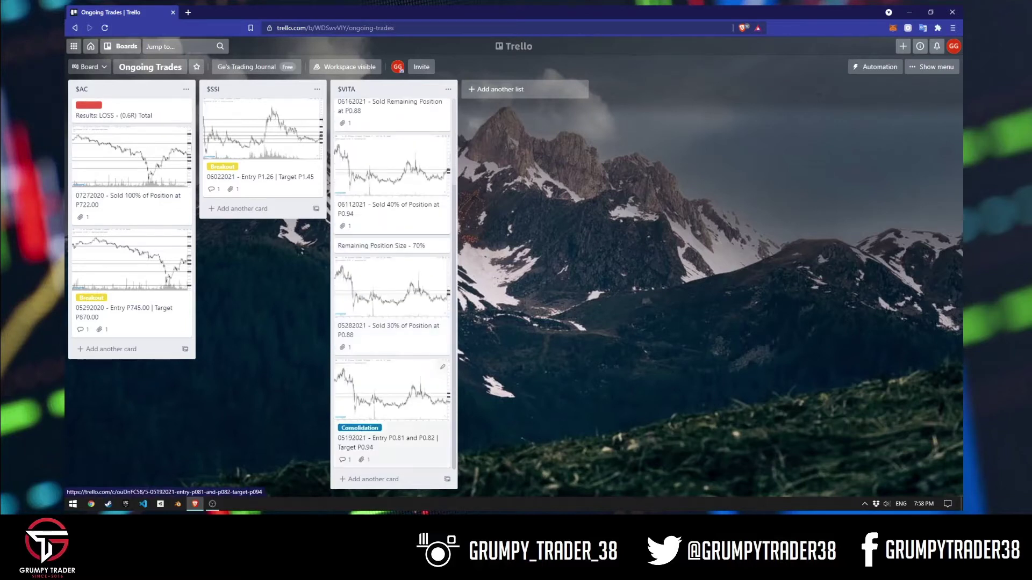
scroll(392, 285, up, 2)
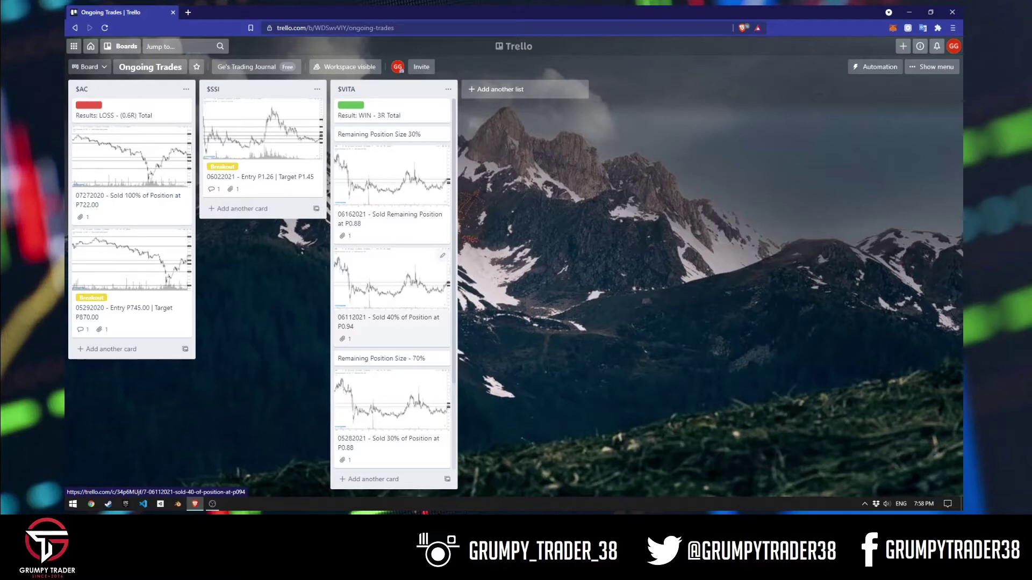
click(444, 291)
click(459, 289)
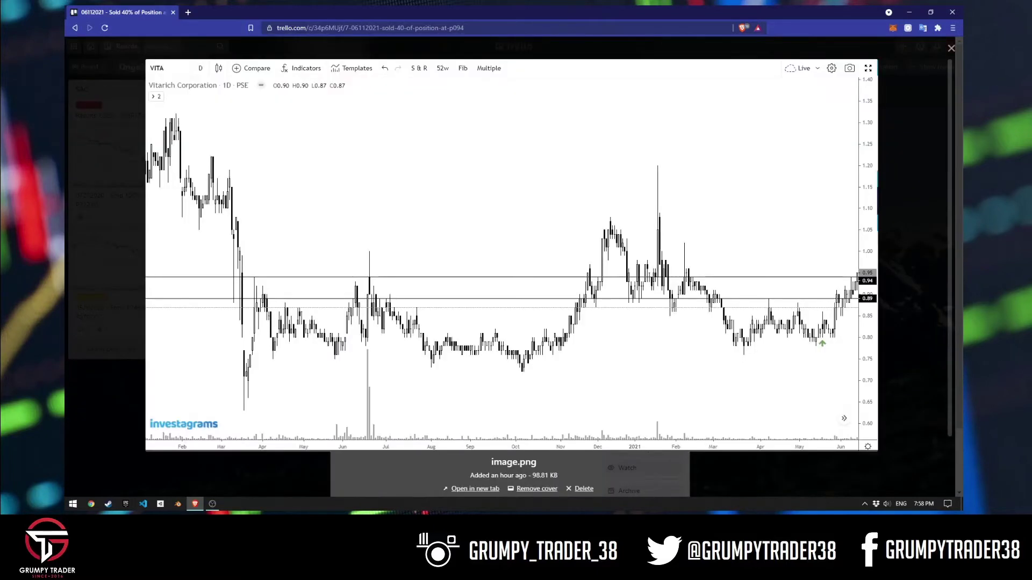
key(Escape)
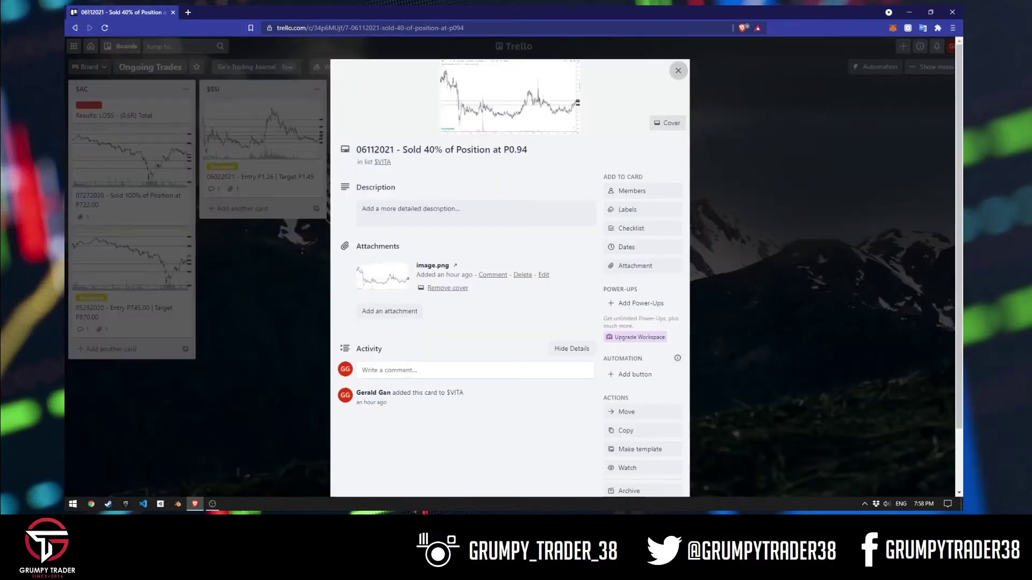
key(Escape)
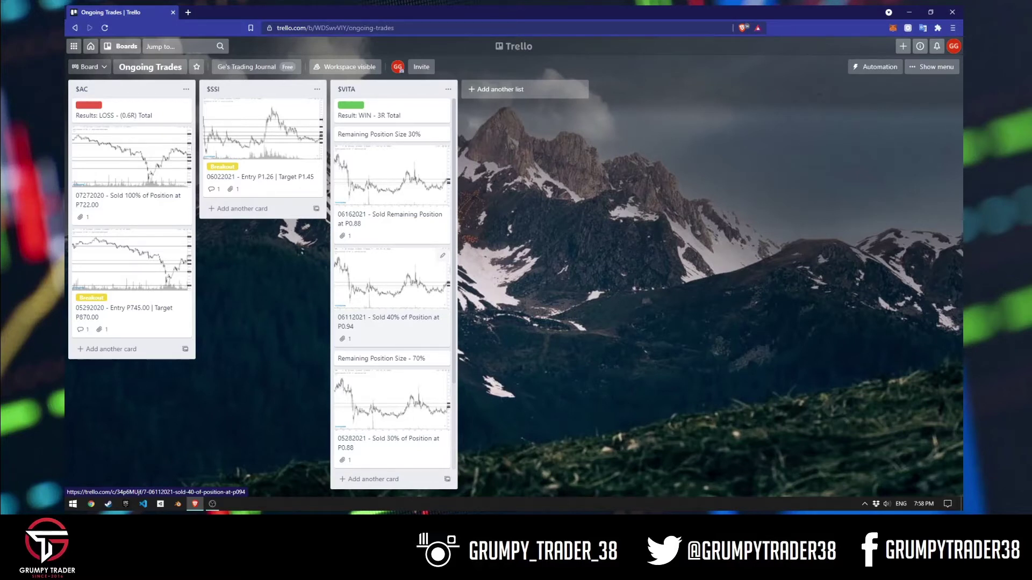
Scroll the Ongoing Trades board down to the $VITA list's 05192021 Consolidation card.
scroll(393, 290, down, 2)
scroll(392, 290, up, 2)
scroll(392, 290, down, 2)
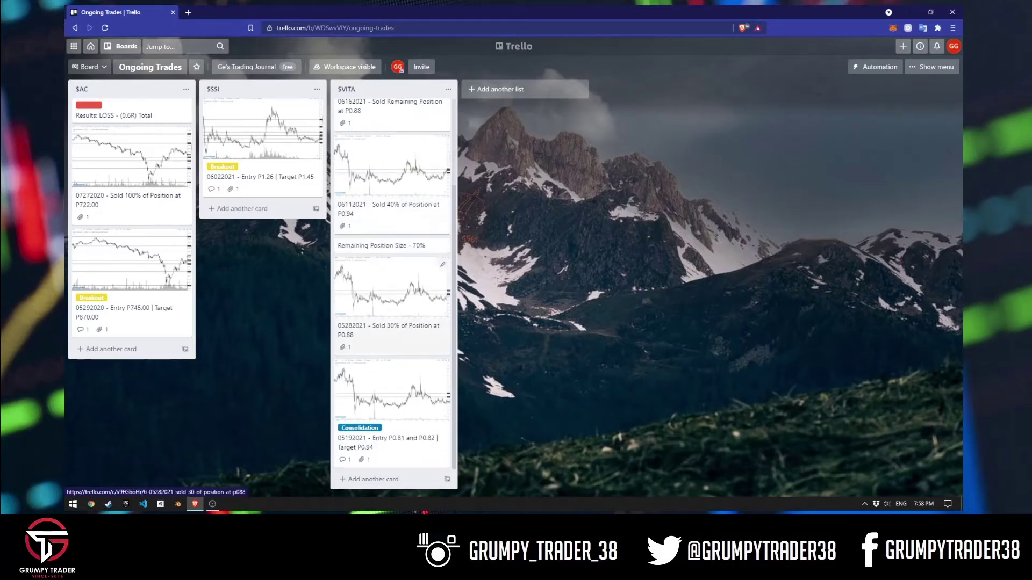
scroll(392, 290, up, 2)
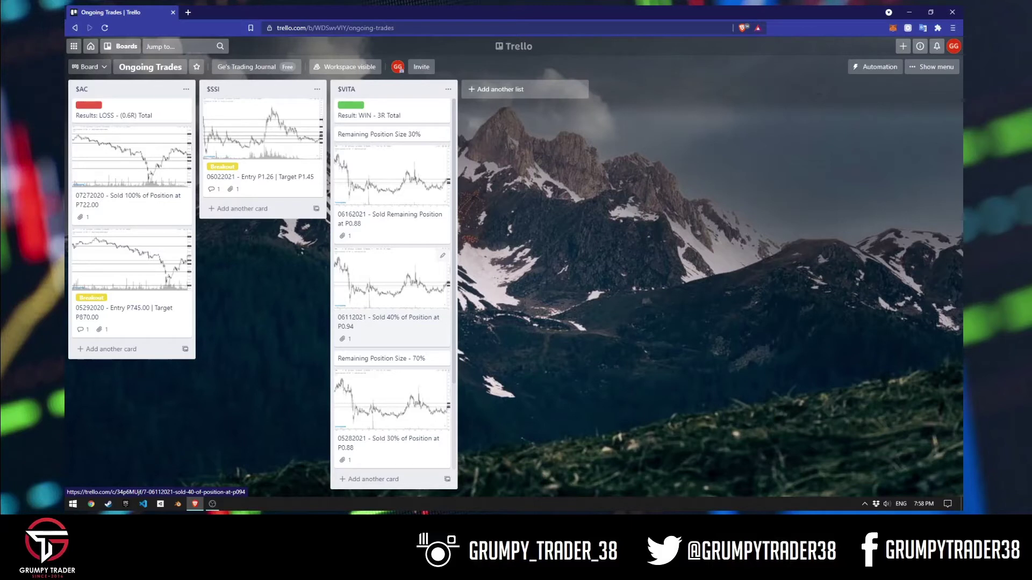
scroll(392, 280, down, 5)
scroll(392, 280, up, 5)
scroll(392, 296, down, 3)
scroll(392, 295, up, 3)
scroll(392, 296, down, 3)
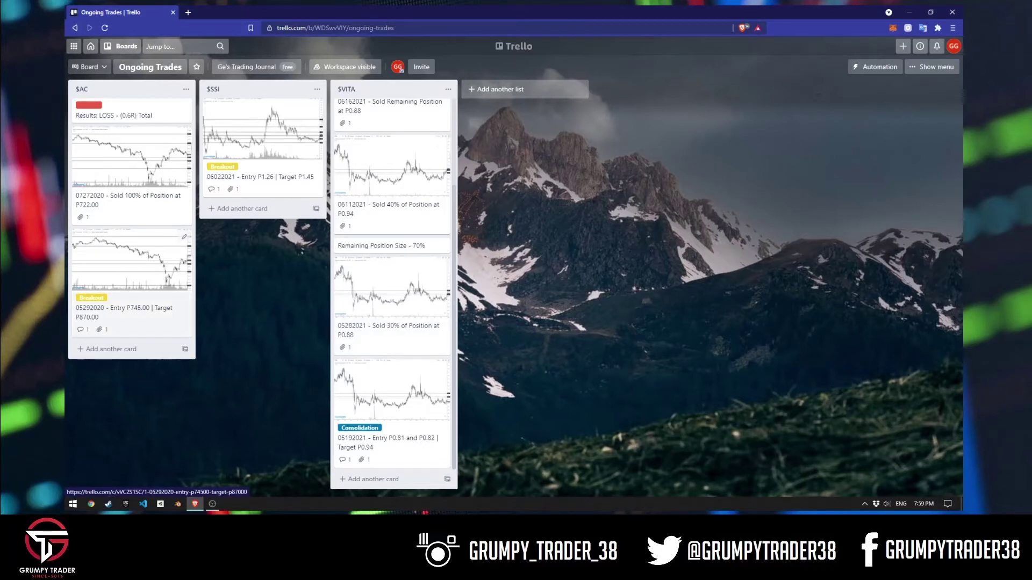
scroll(392, 322, up, 3)
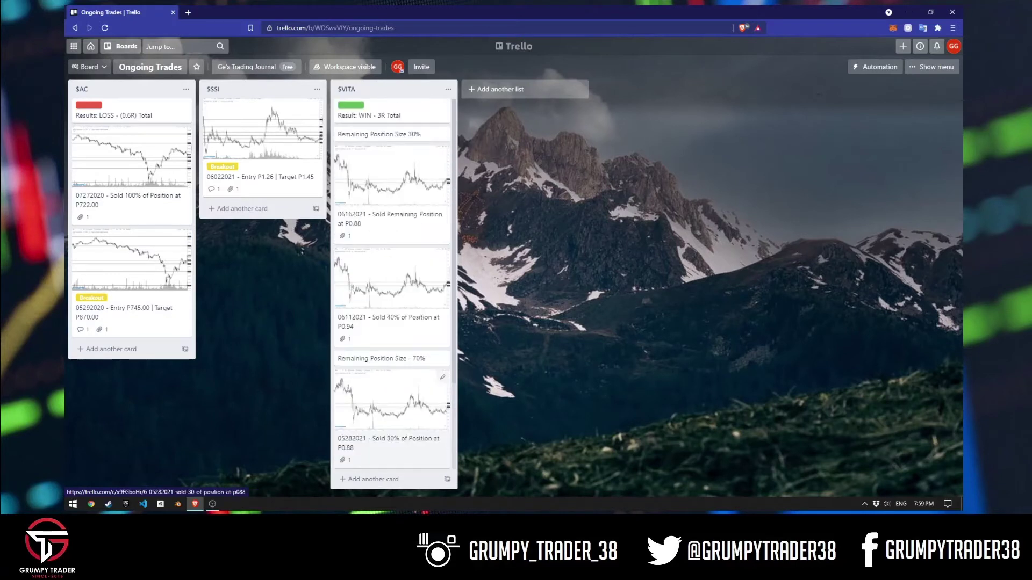
scroll(392, 376, down, 3)
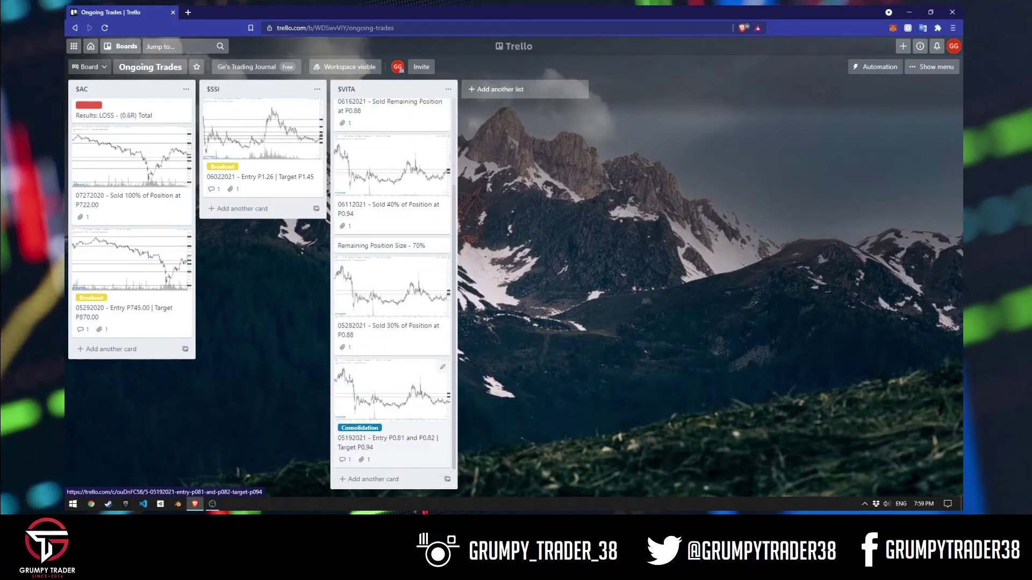
scroll(393, 295, up, 3)
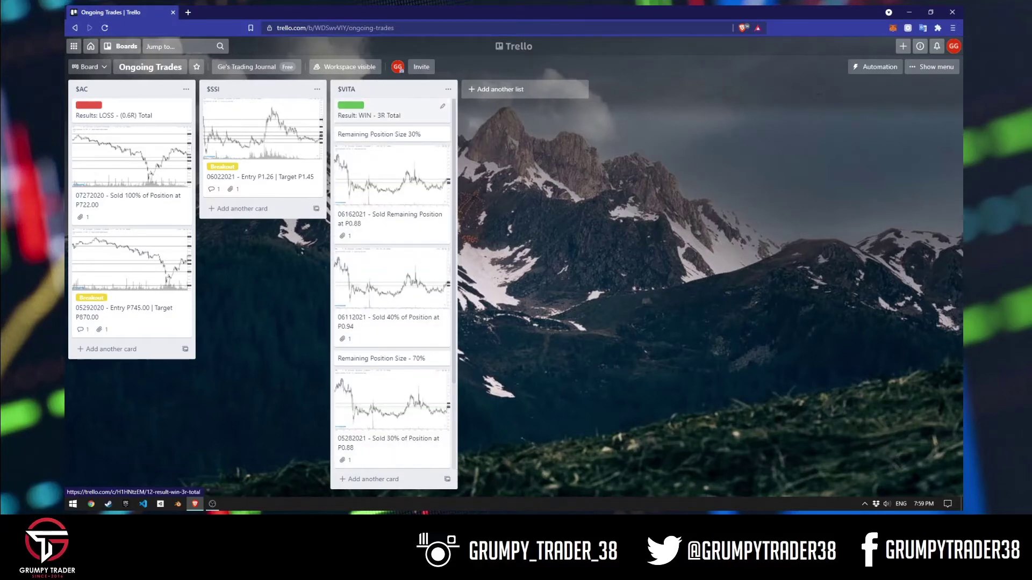
scroll(392, 349, down, 3)
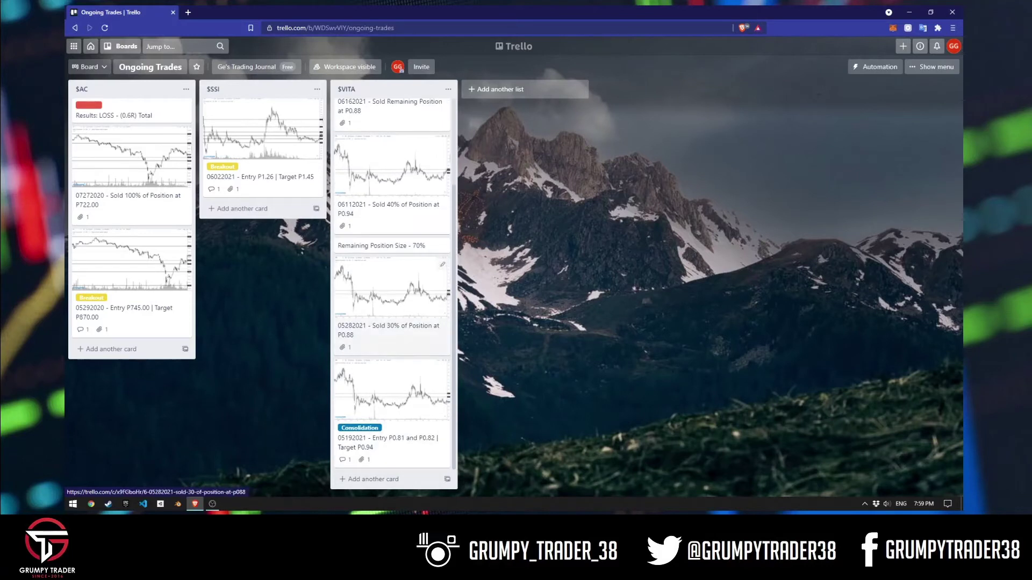
Reposition the 05192021 entry card within the $VITA list.
drag(393, 393, 391, 432)
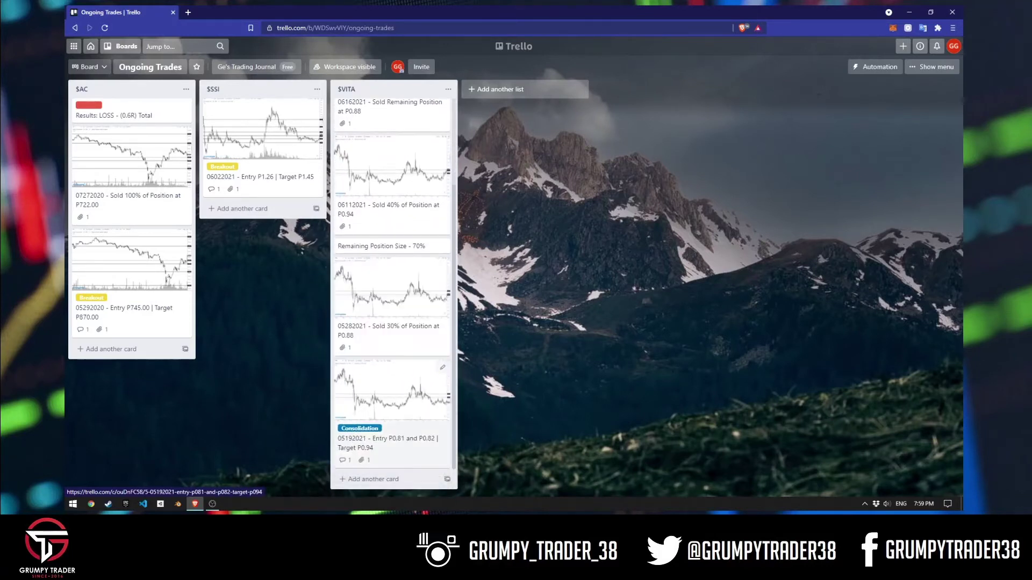
scroll(393, 285, up, 3)
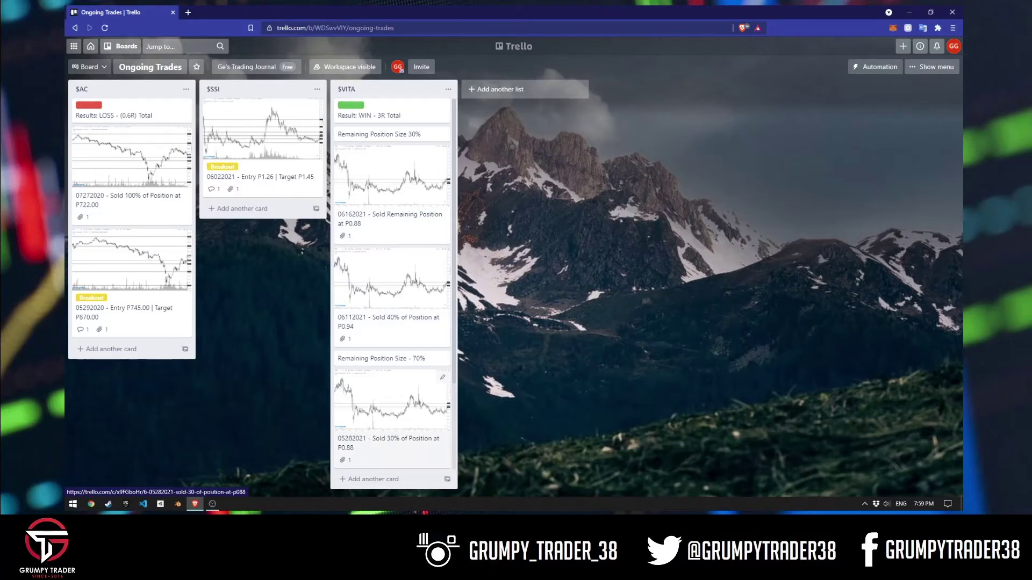
scroll(409, 387, down, 3)
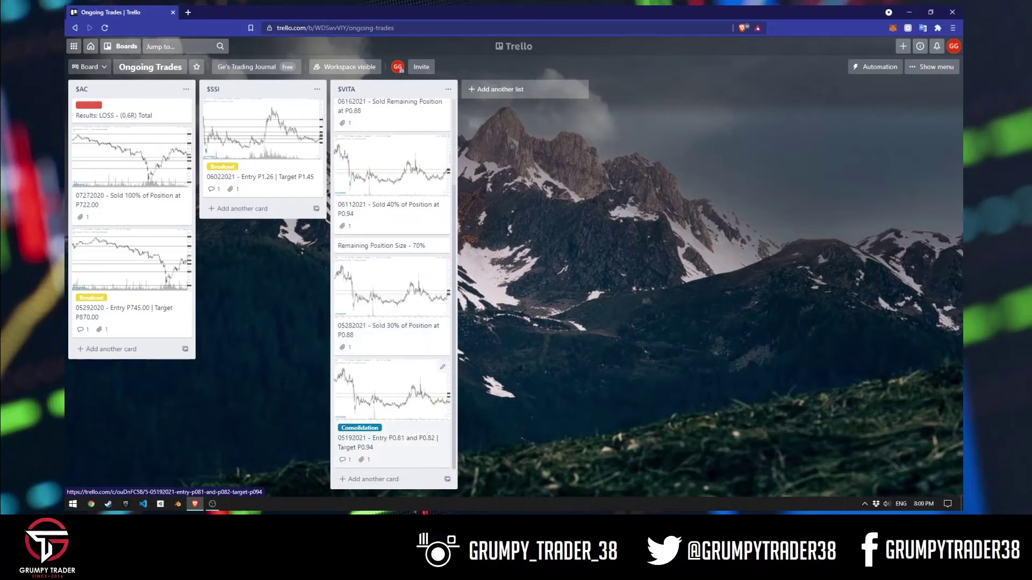
Open the 05192021 card, view its image.png chart full size, then close the card.
click(392, 392)
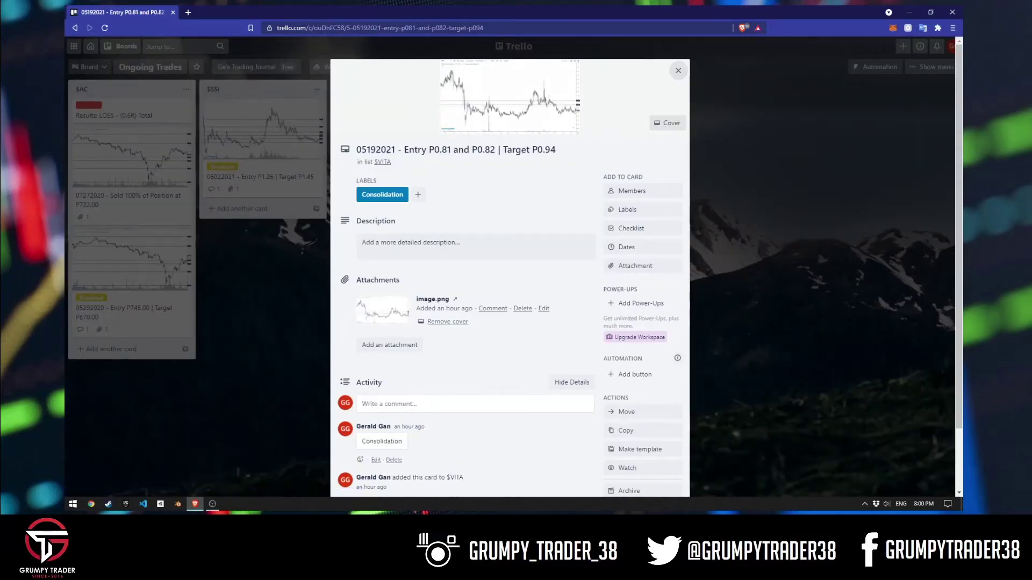
click(509, 96)
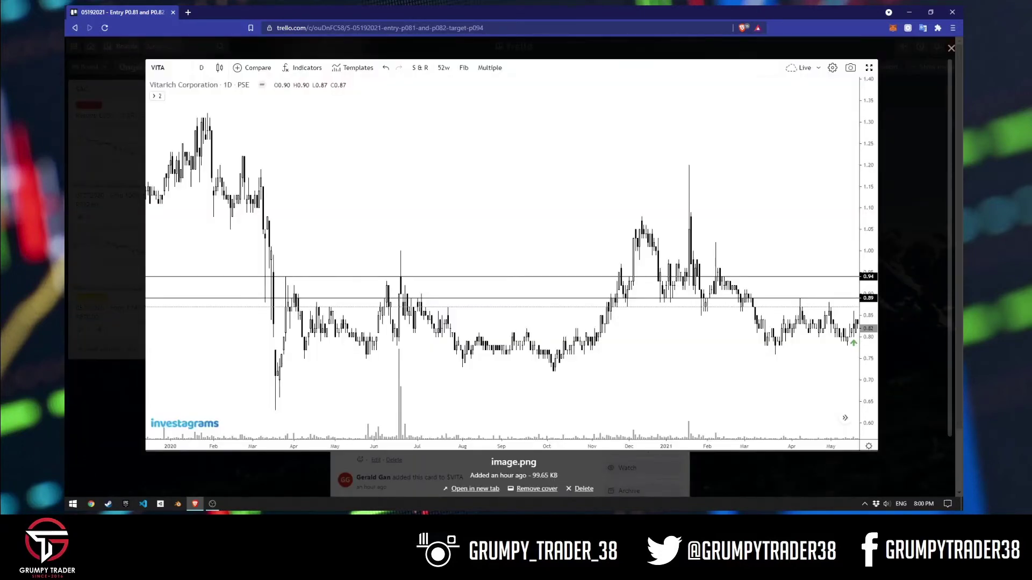
click(951, 48)
scroll(509, 269, up, 2)
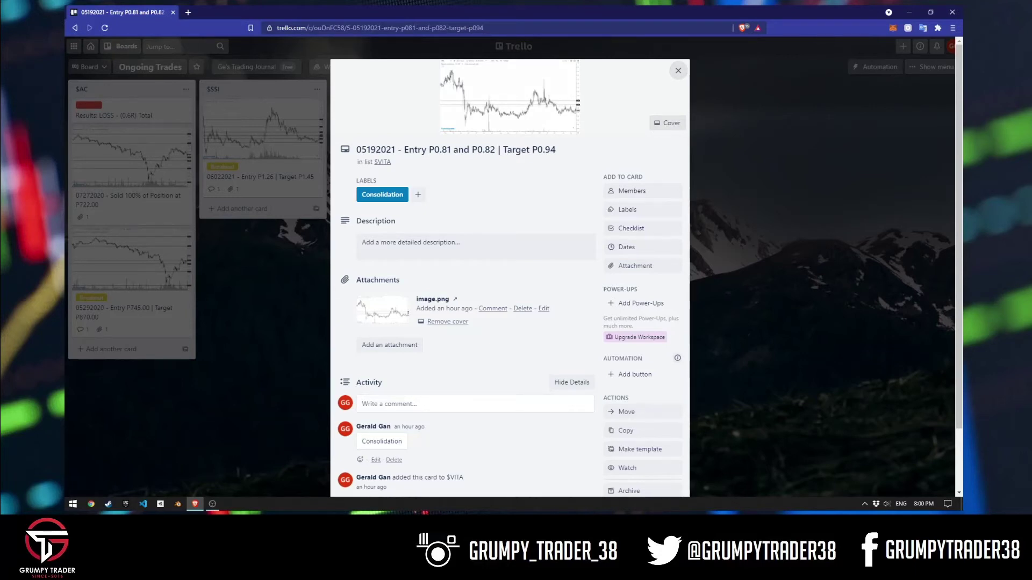
click(679, 70)
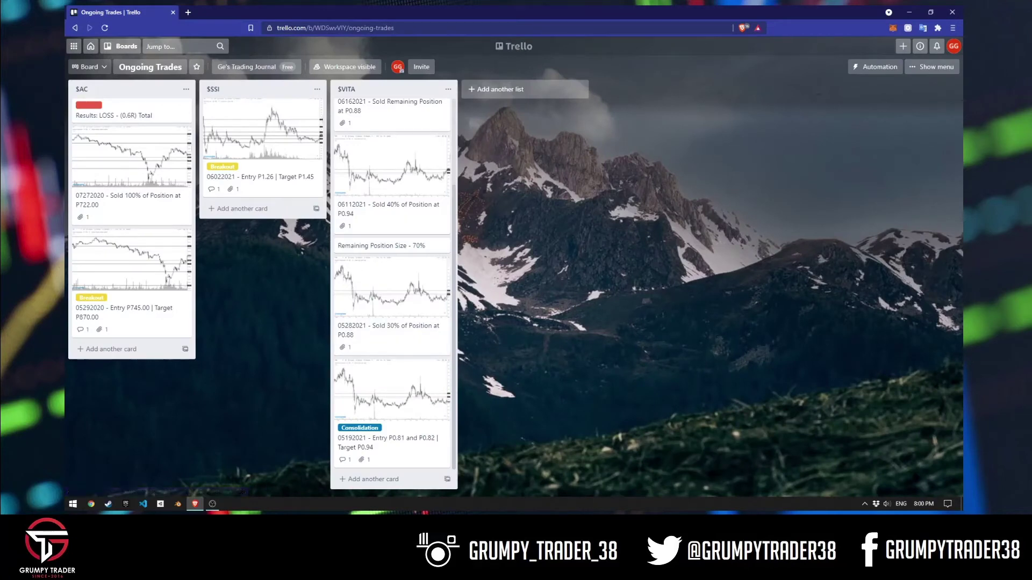
Reopen the '05192021 - Entry P0.81 and P0.82 | Target P0.94' card's details.
click(387, 438)
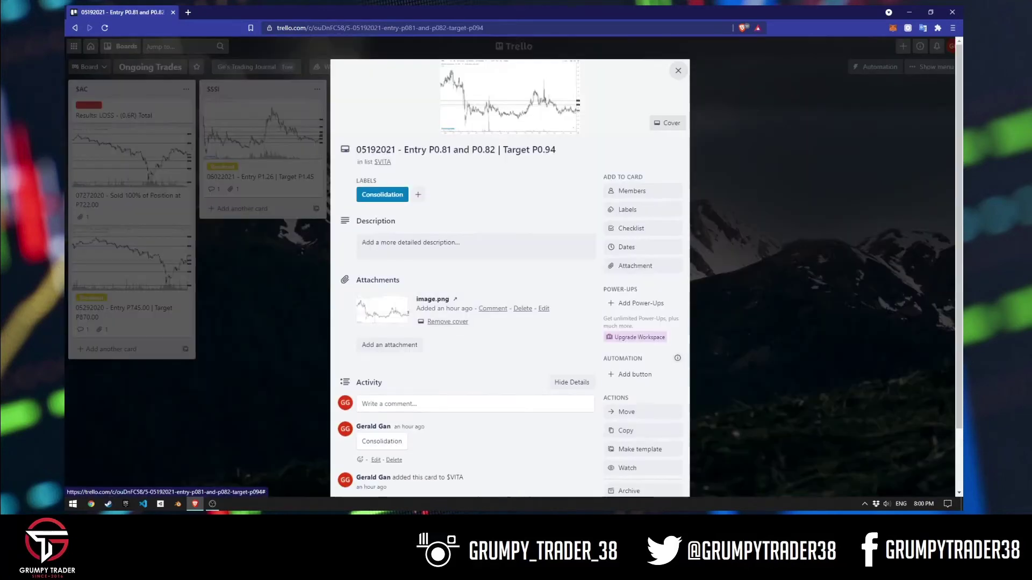
scroll(510, 268, down, 2)
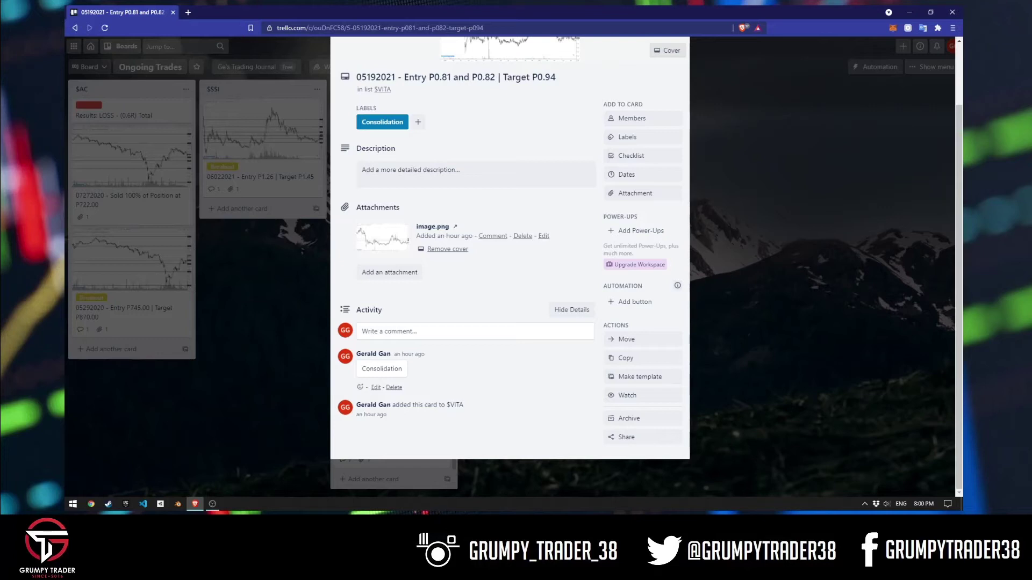
scroll(510, 269, up, 2)
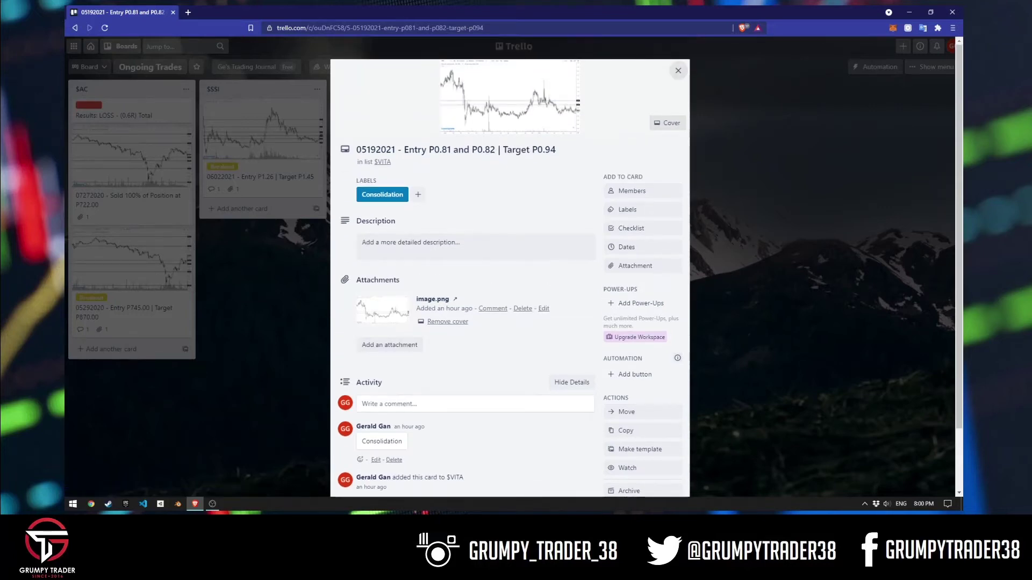
scroll(509, 269, down, 2)
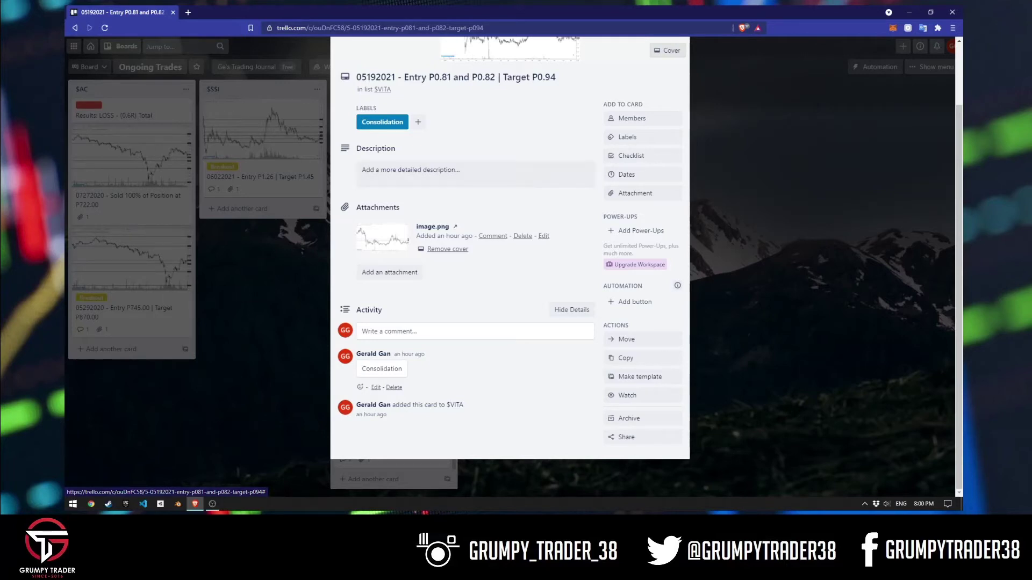
Name the card's unnamed orange label 'Mighty Morphin Power Ranger' from its Labels list.
scroll(510, 269, up, 2)
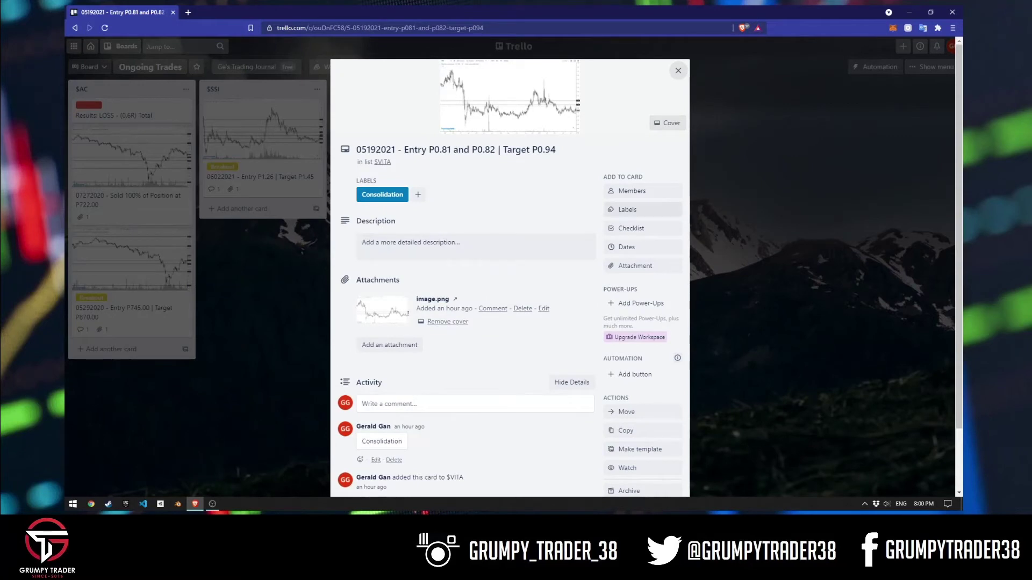
click(629, 210)
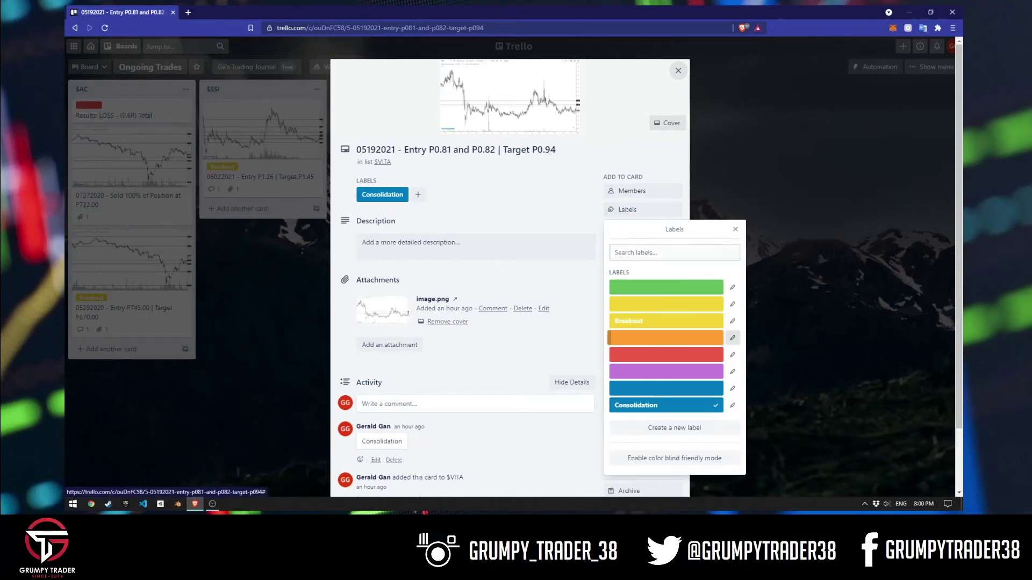
click(732, 338)
text(Mi)
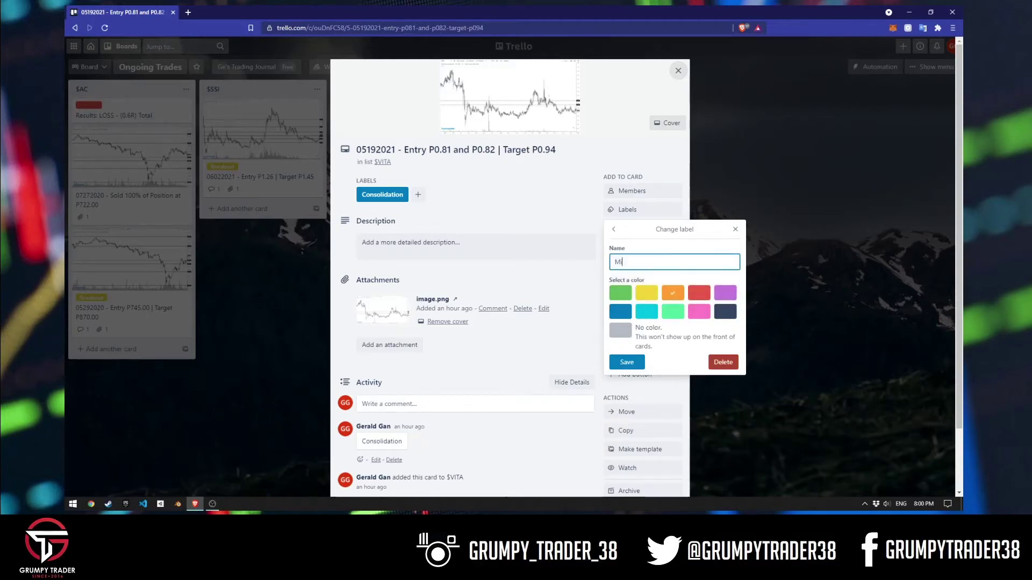
text(ghty Morphin Power Ranger)
click(627, 362)
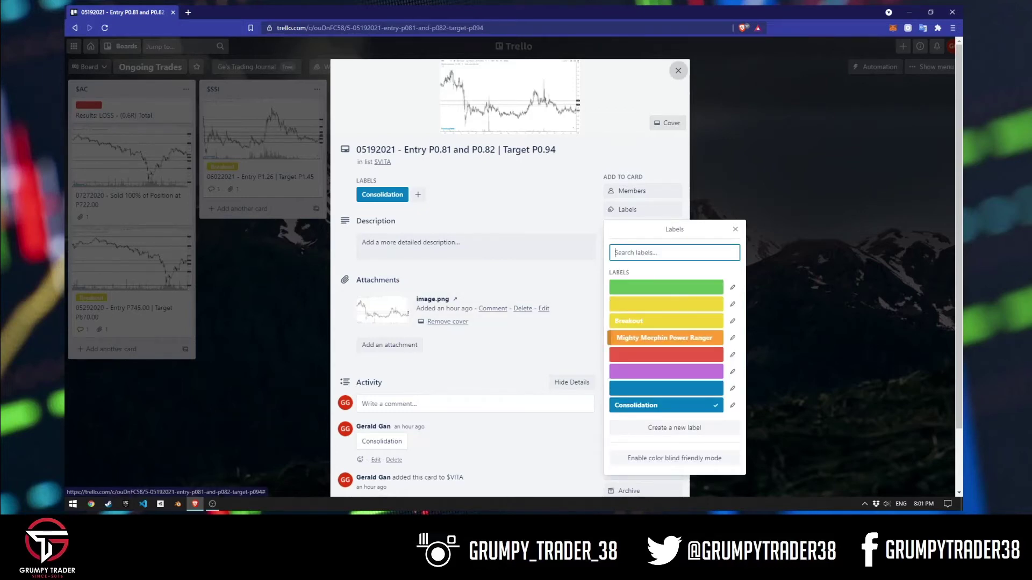
Add the Mighty Morphin Power Ranger label to the 05192021 card via quick edit.
click(678, 70)
click(443, 367)
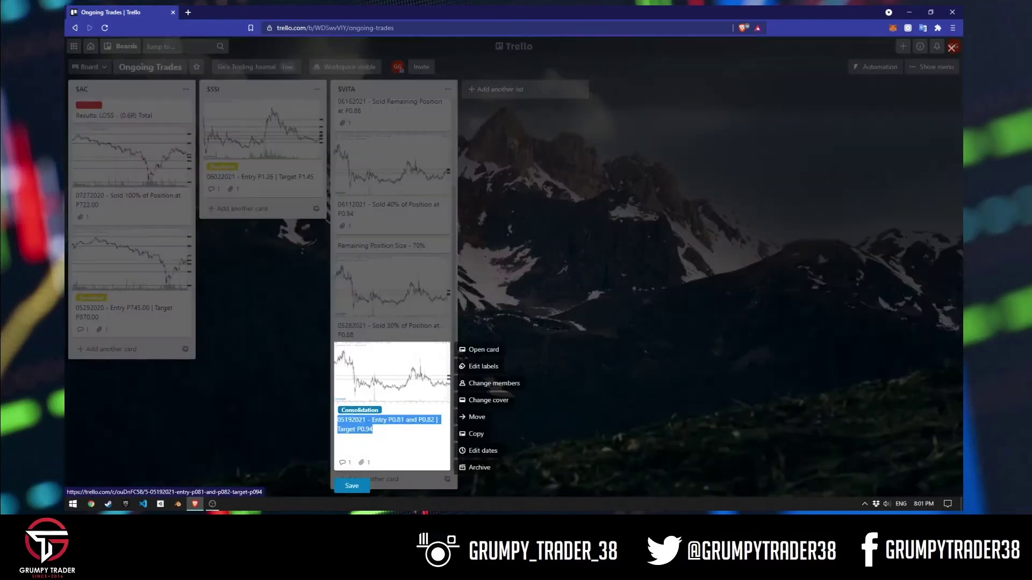
click(483, 366)
click(519, 219)
key(Escape)
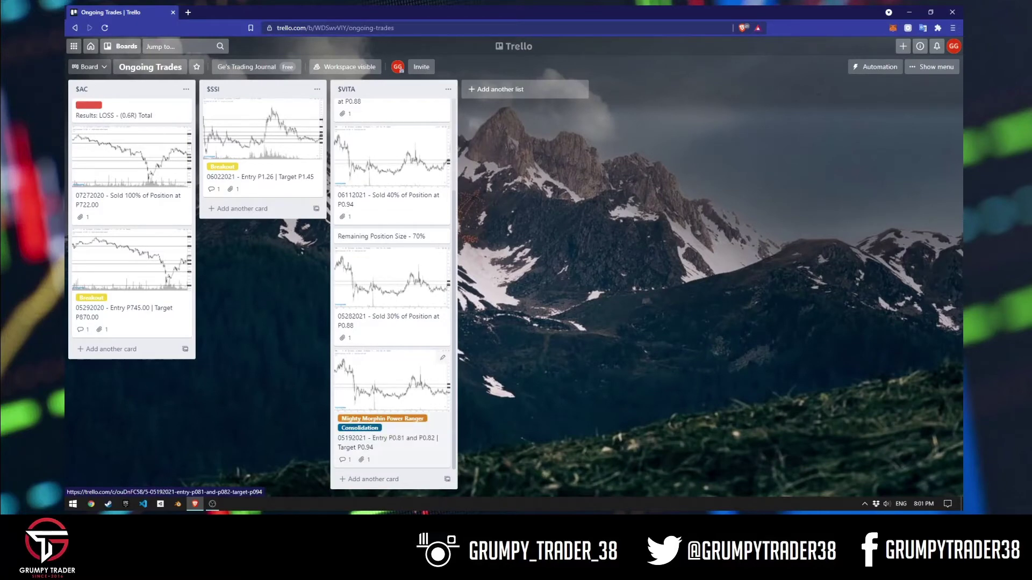
Remove the Mighty Morphin Power Ranger label from the card, leaving only Consolidation.
click(382, 425)
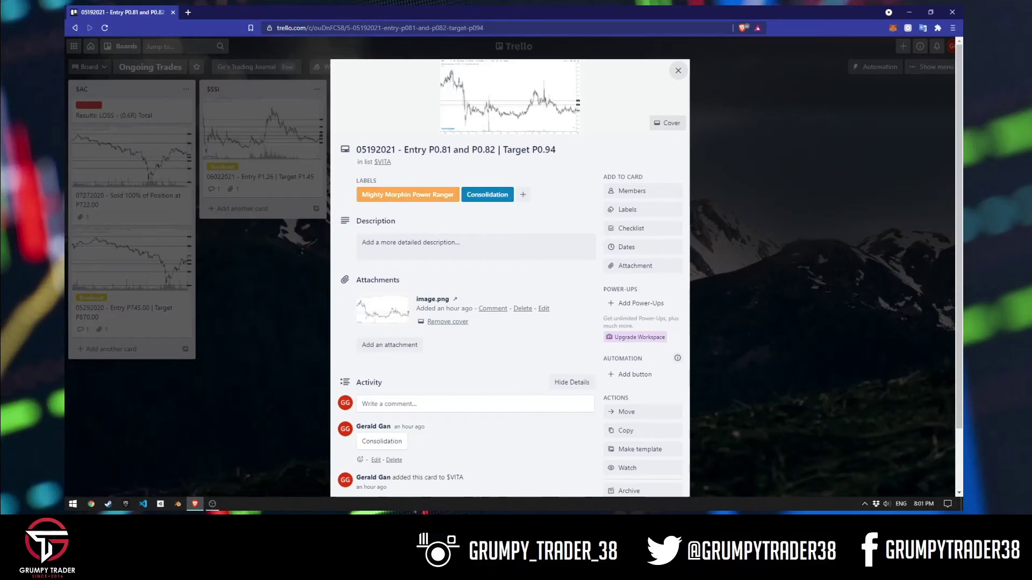
click(407, 194)
click(408, 323)
click(488, 214)
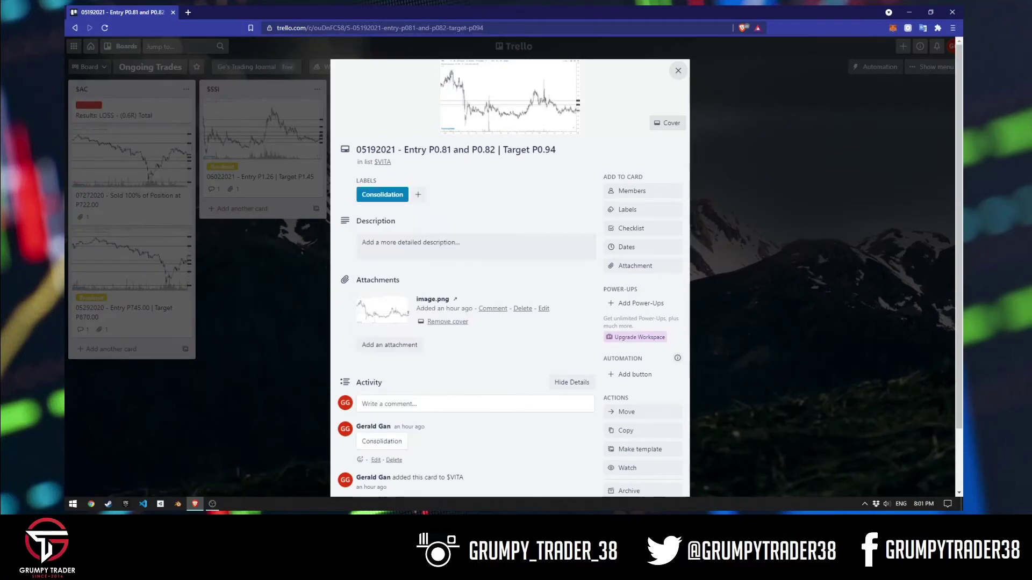
click(678, 71)
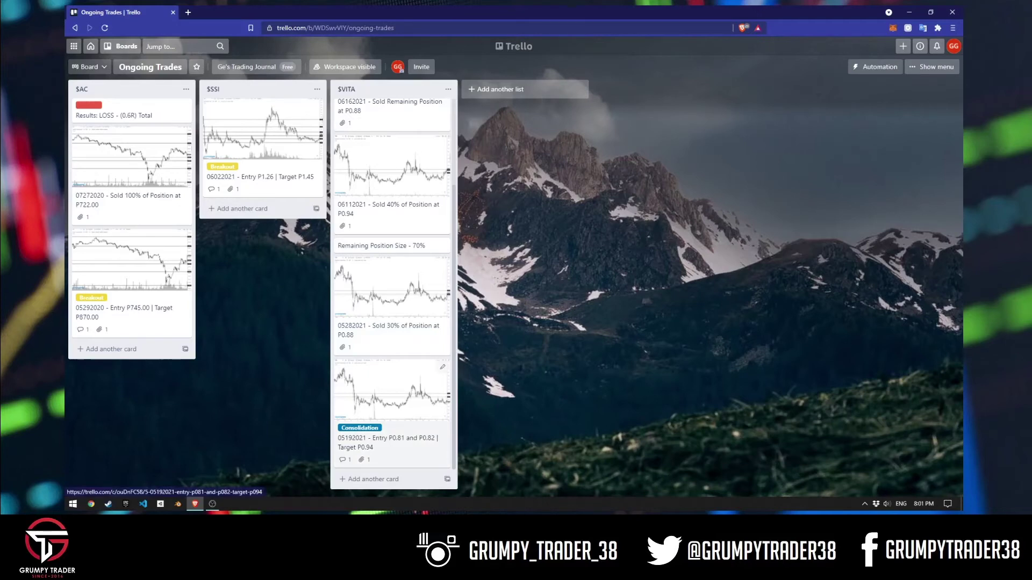
Comment on the 05192021 card that price has been consolidating between P0.80 to P0.84.
click(393, 438)
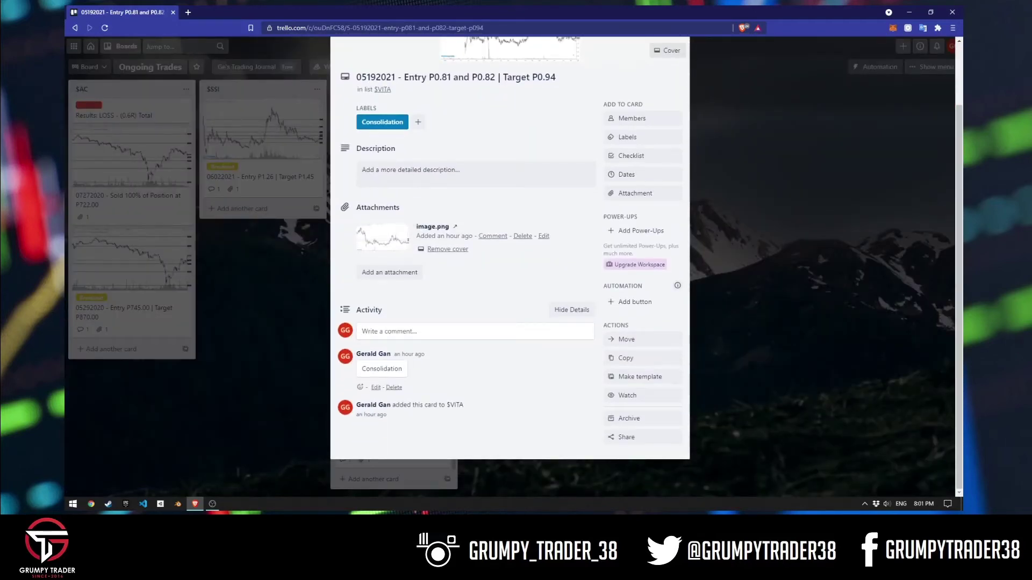
click(475, 331)
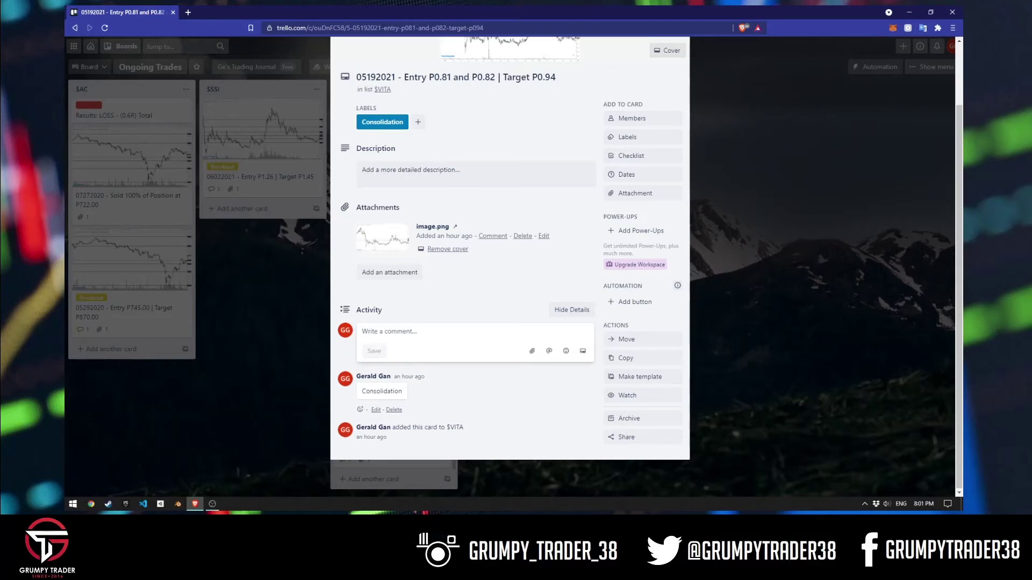
text(Price has be)
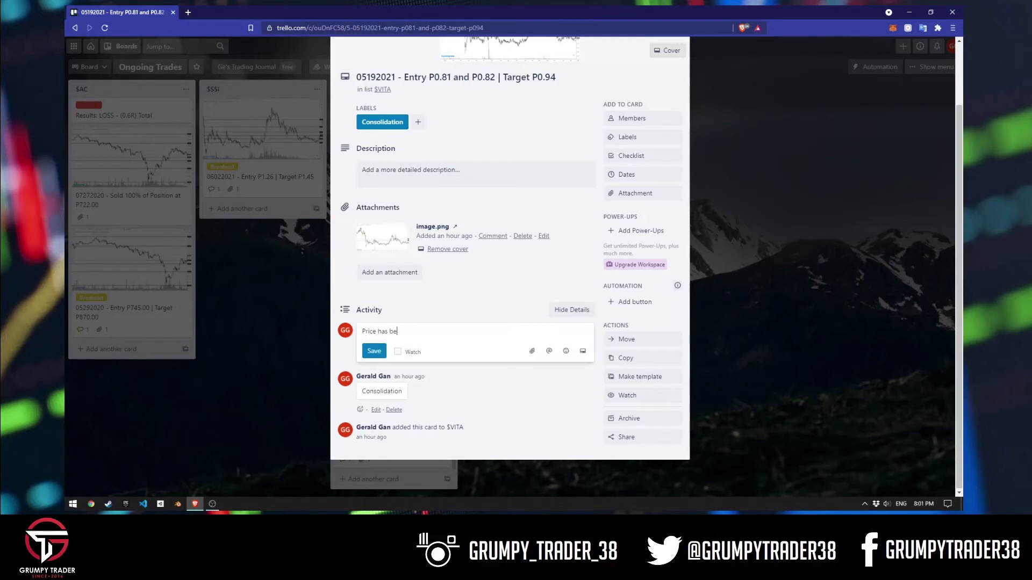
text(nn consolidating between P0.80 to P0.84 for the longest. I'm lok)
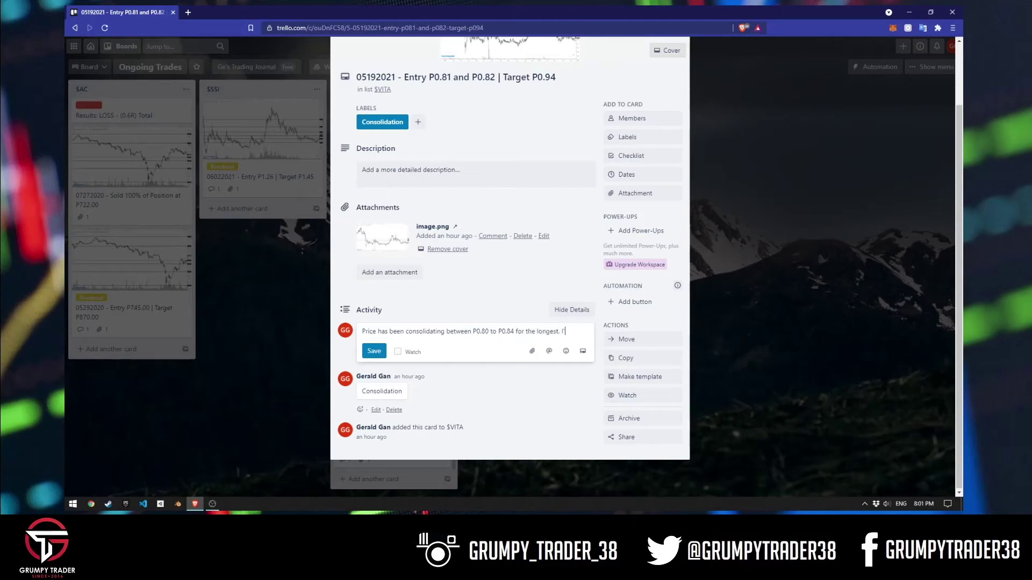
key(BackSpace)
text(oking)
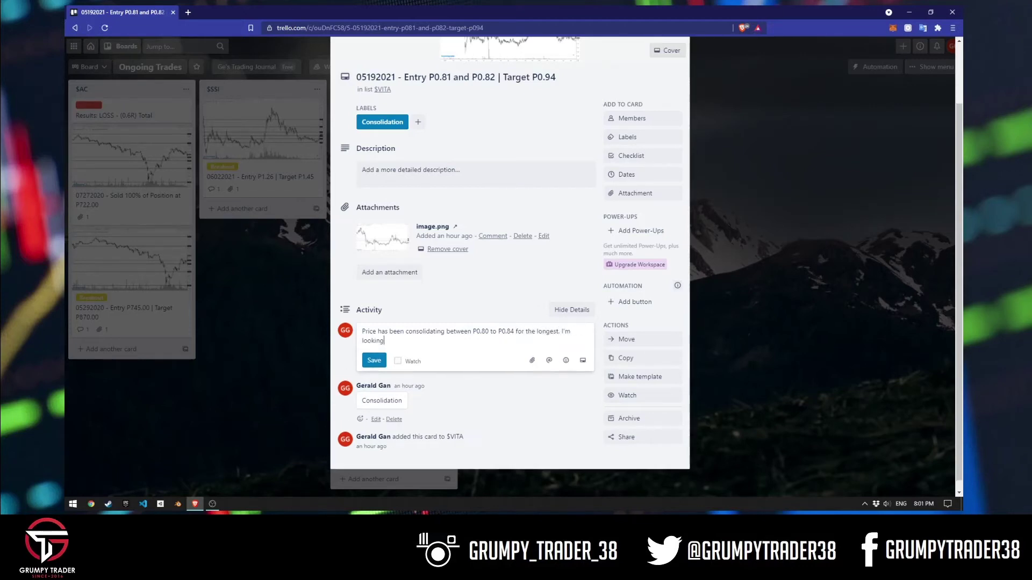
text( for blah blah blah)
click(374, 360)
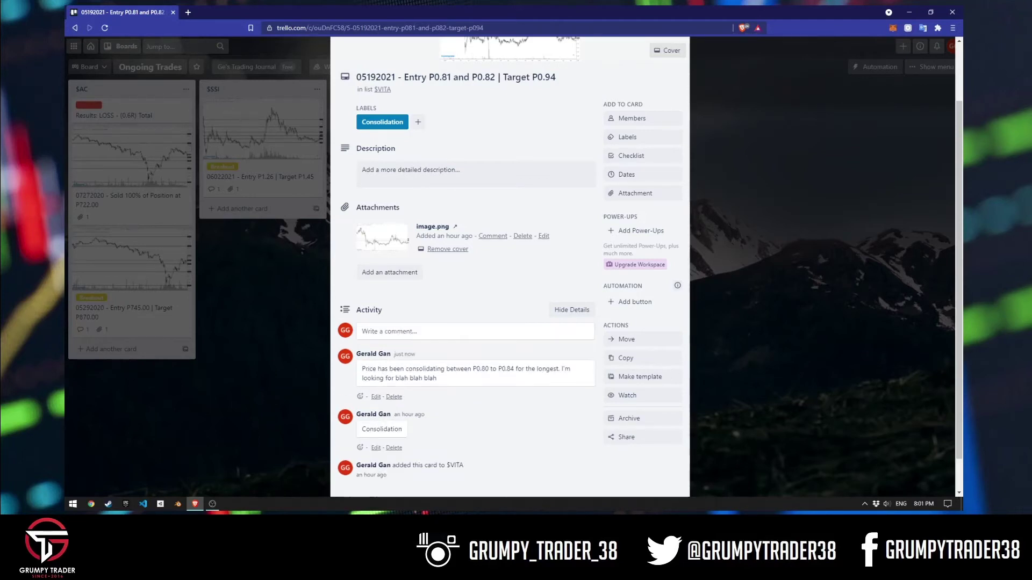
Close the 05192021 card, briefly reopen it, and return to the Ongoing Trades board.
key(Escape)
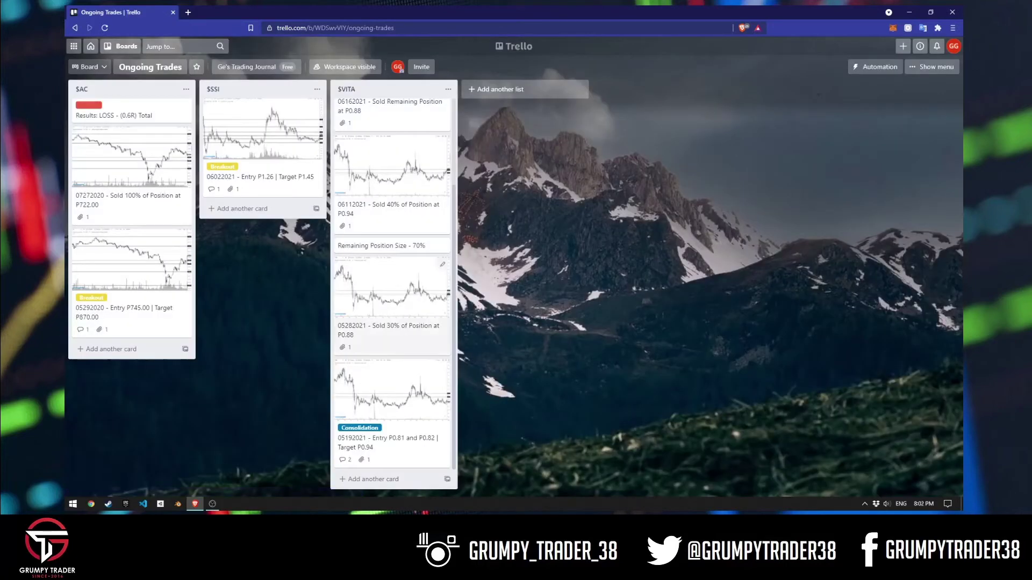
click(392, 398)
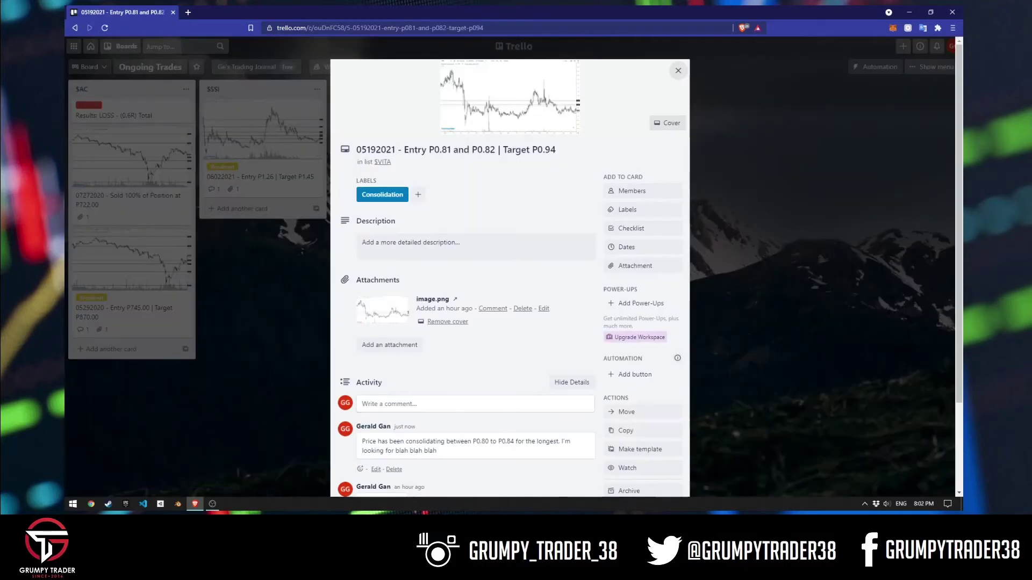
scroll(510, 247, down, 2)
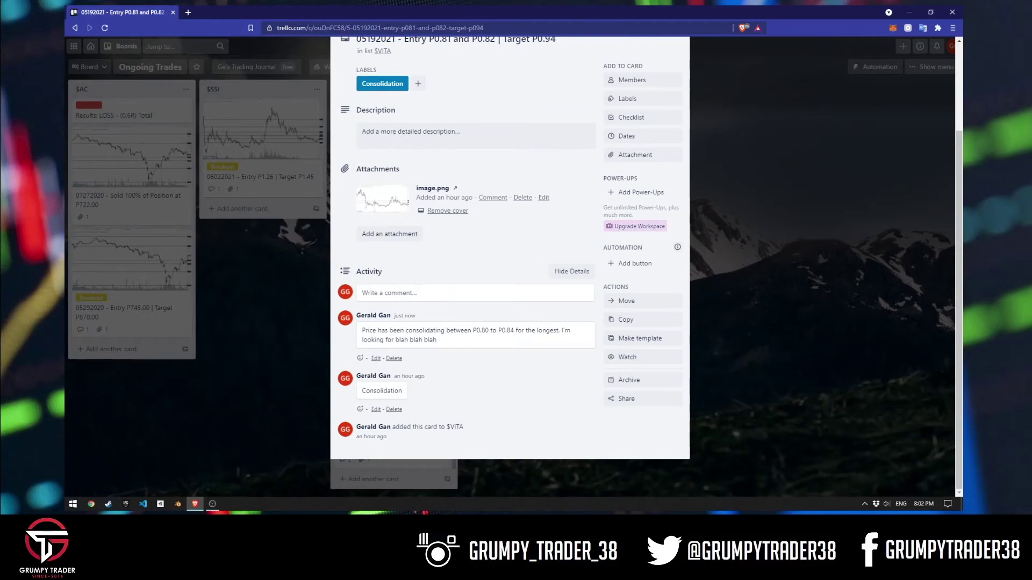
key(Escape)
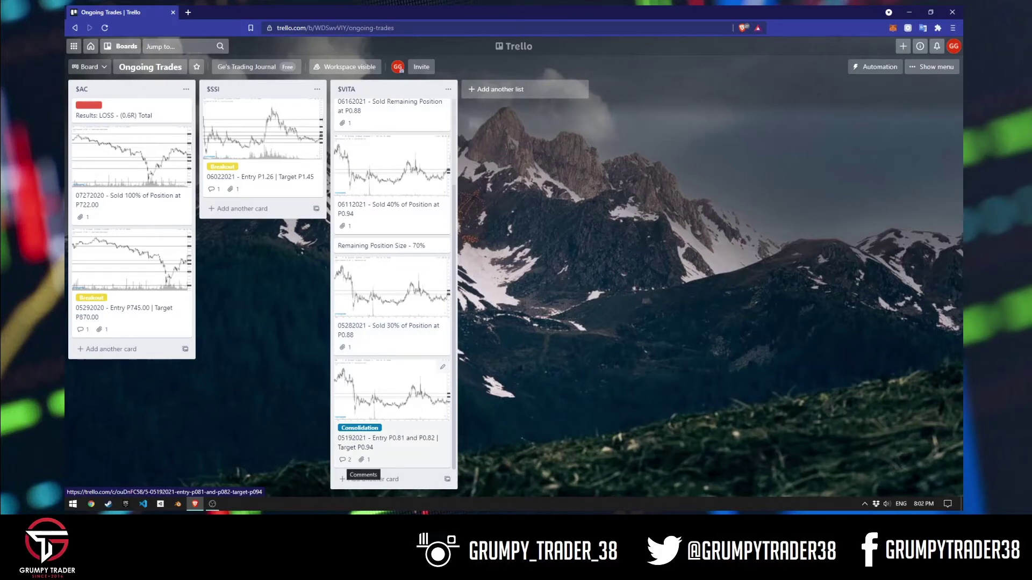
scroll(392, 376, up, 3)
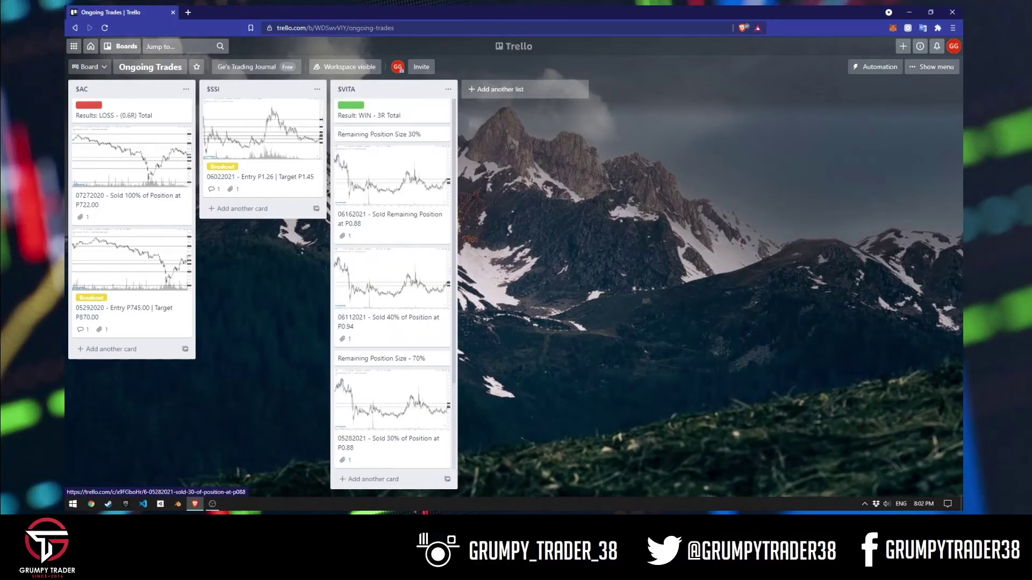
scroll(392, 376, down, 3)
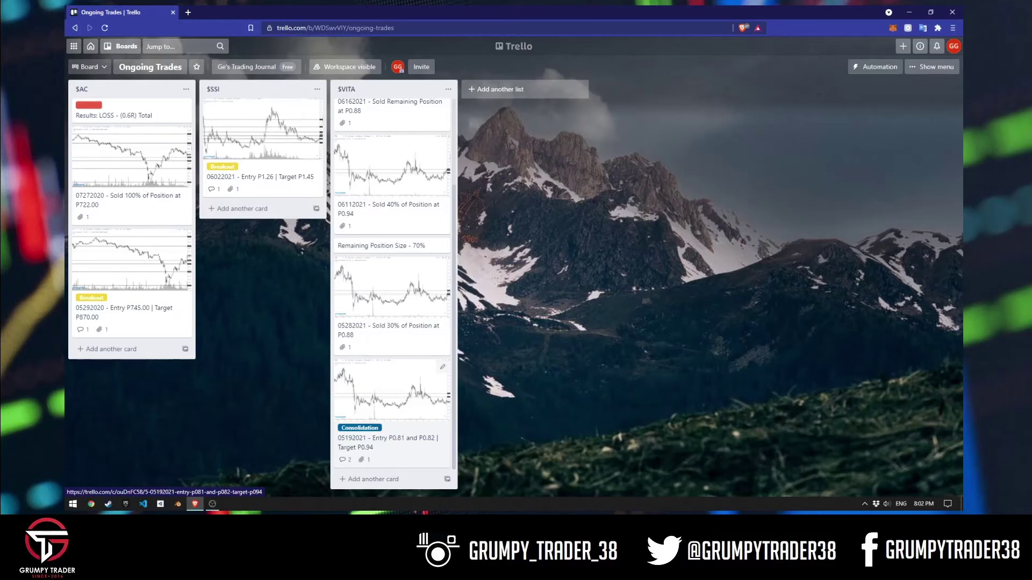
scroll(393, 398, up, 3)
scroll(392, 398, down, 3)
Append ' | 20,000 Shares' to the 05192021 entry card's title.
click(388, 438)
click(554, 149)
text(| )
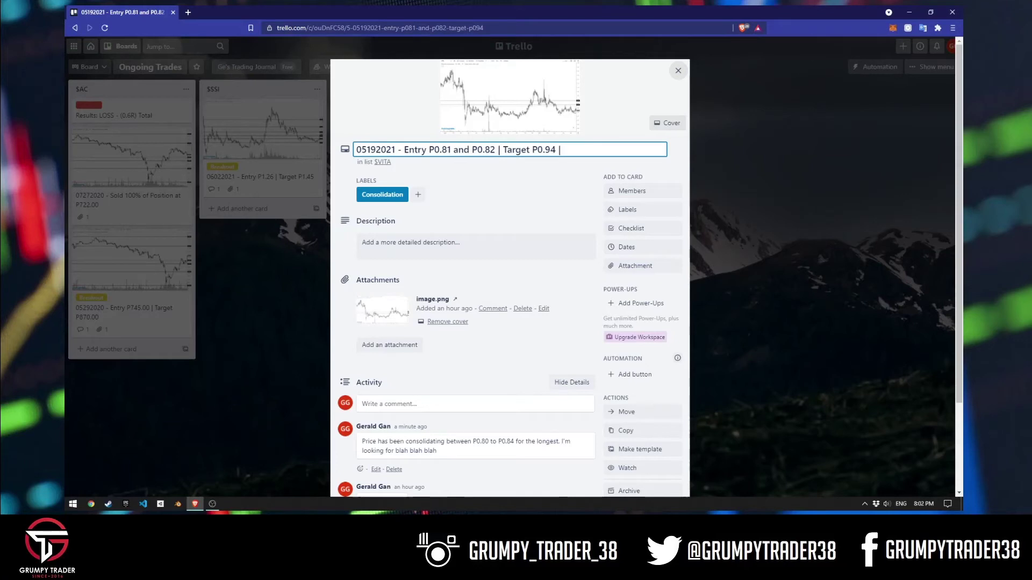
text(20,000 Shares)
key(Return)
key(Escape)
Rename the 05282021 card to 'Sold 6,000 Shares at P0.88'.
click(395, 335)
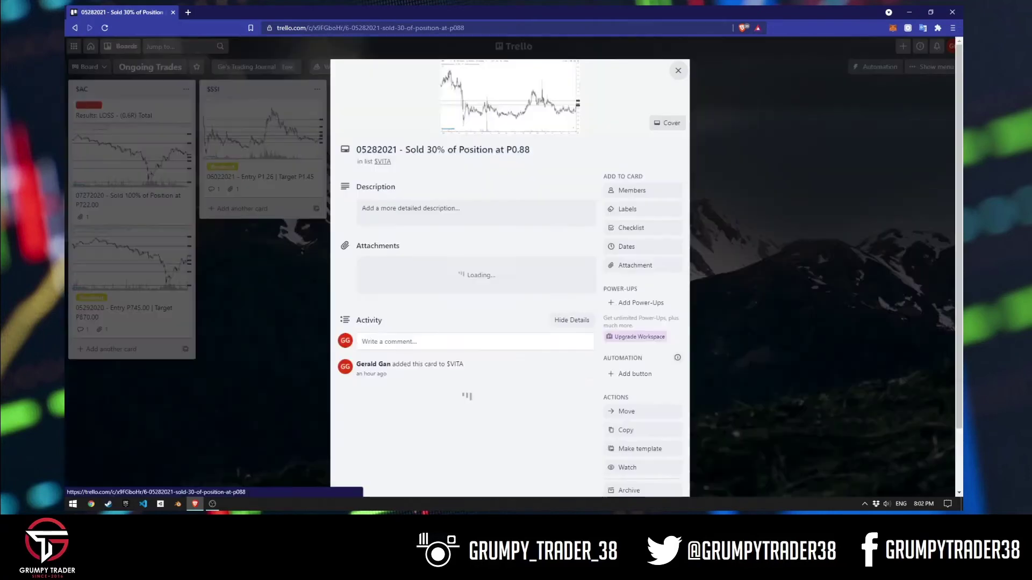
click(404, 150)
drag(404, 149, 493, 149)
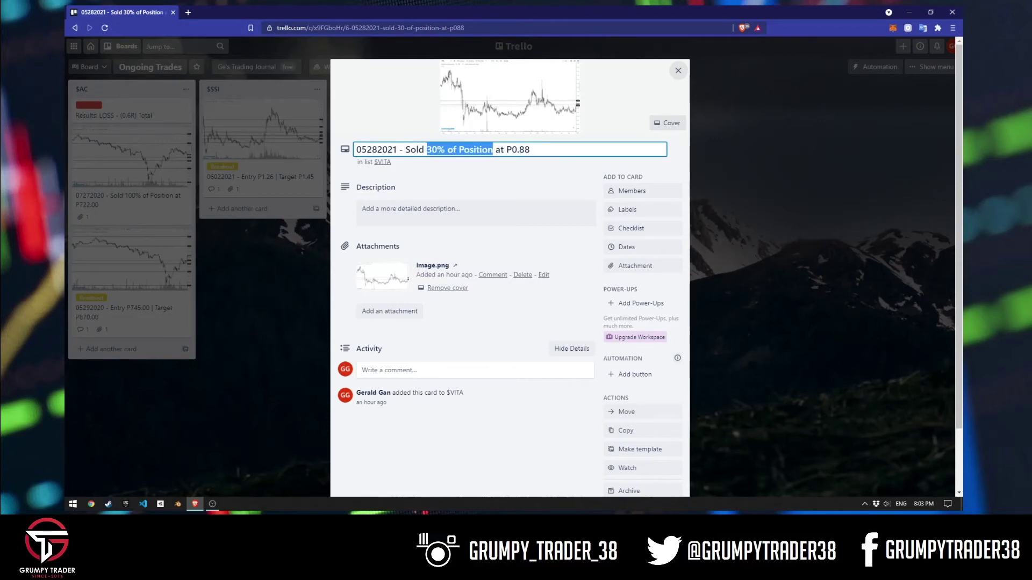
text(6,00)
key(BackSpace)
key(BackSpace)
key(BackSpace)
text(,000 Shares)
key(Return)
key(Escape)
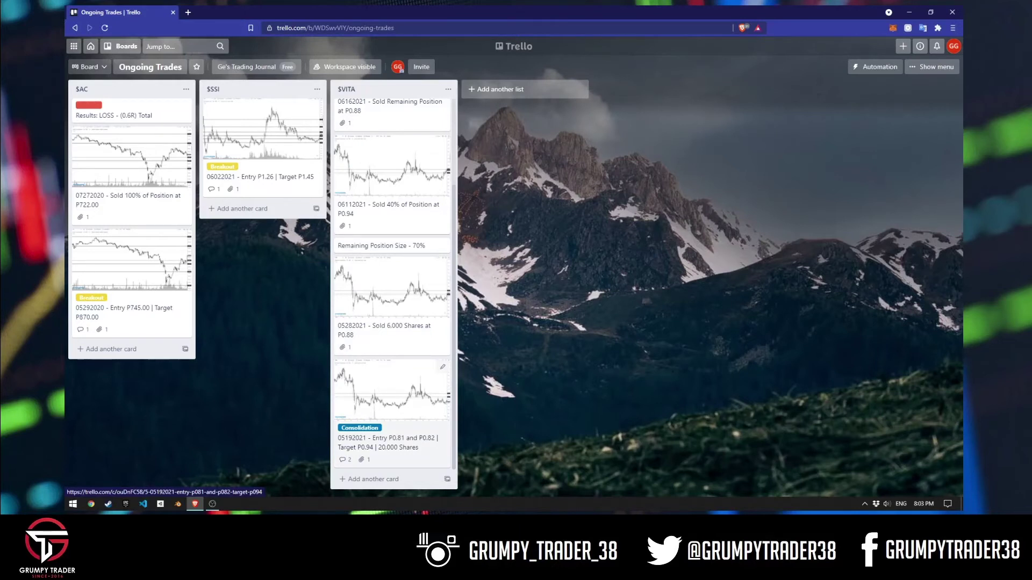
Drag the Remaining Position Size 30% card below the 06162021 card in $VITA.
scroll(393, 409, up, 3)
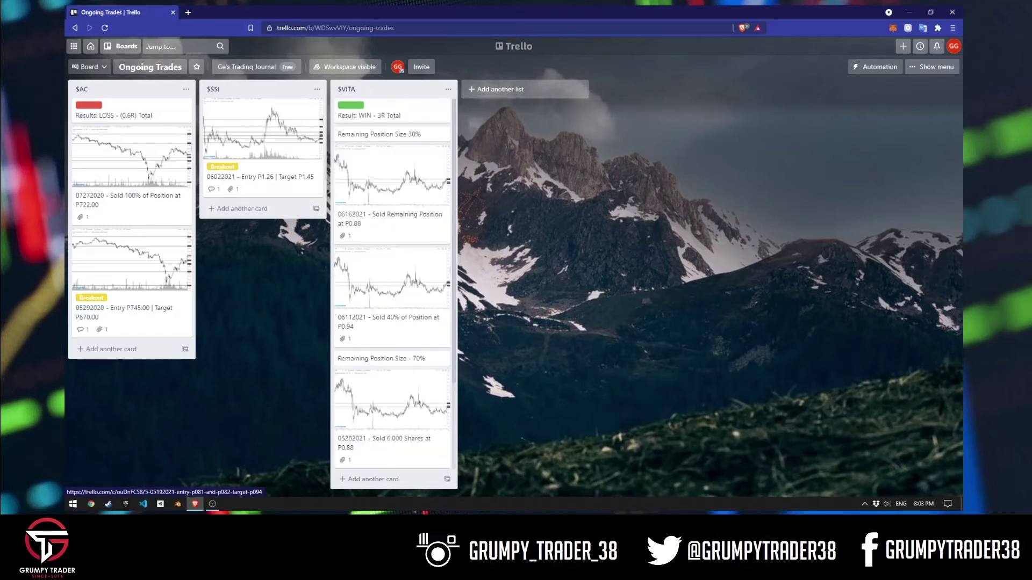
scroll(392, 377, down, 2)
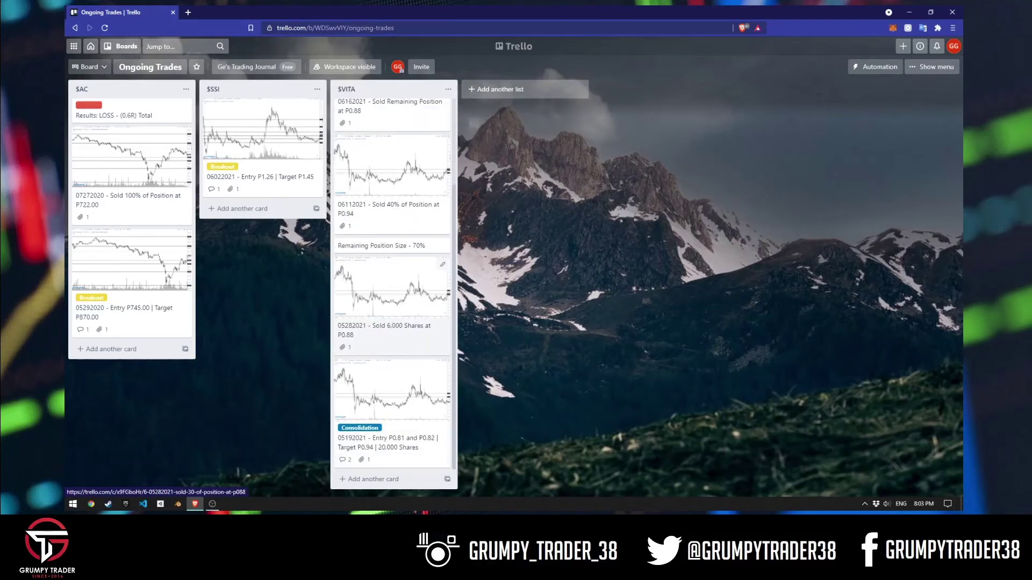
scroll(392, 301, up, 2)
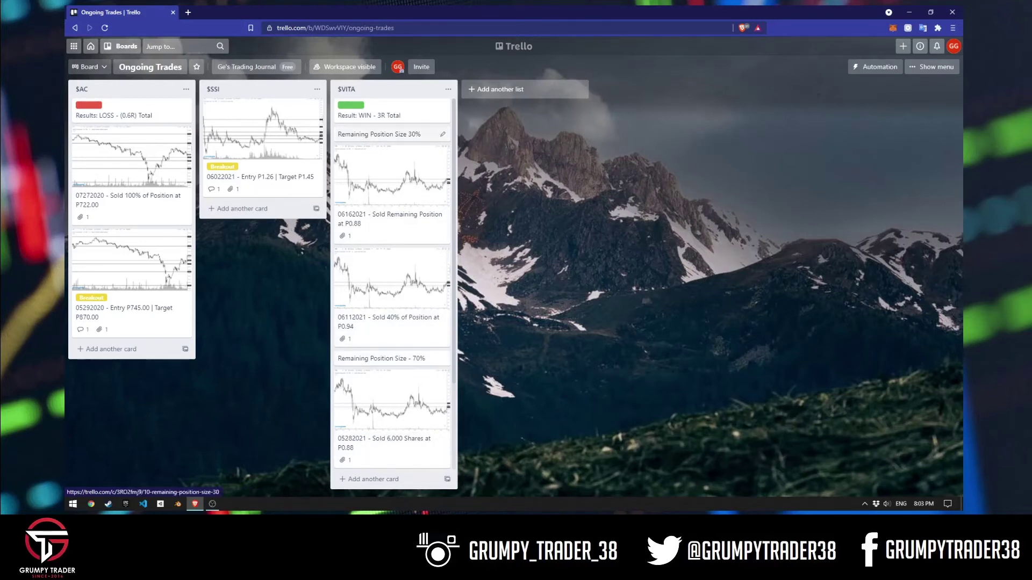
drag(379, 134, 379, 237)
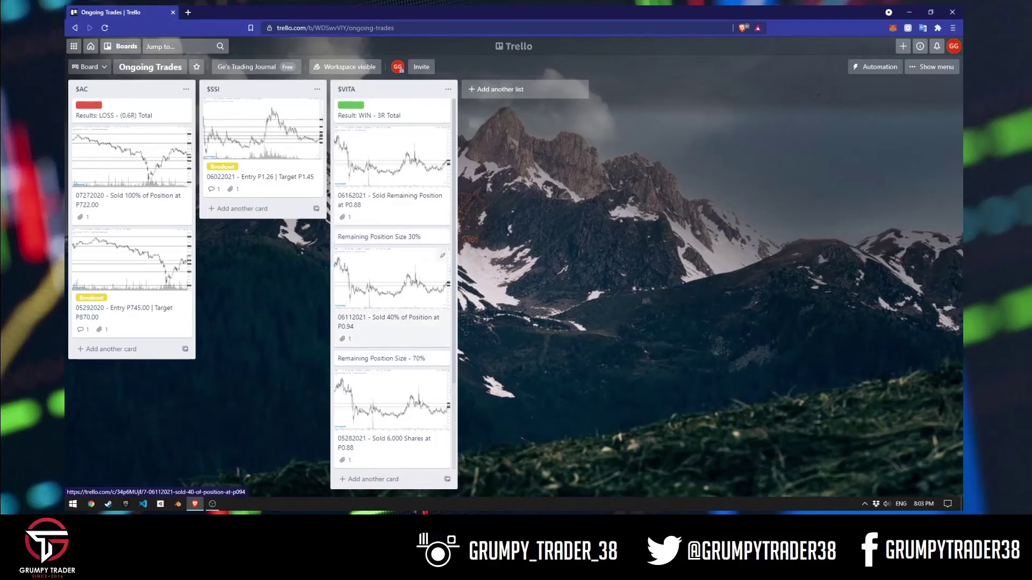
Preview the full-size chart attachments on the 06112021 and 06162021 sold cards.
click(392, 285)
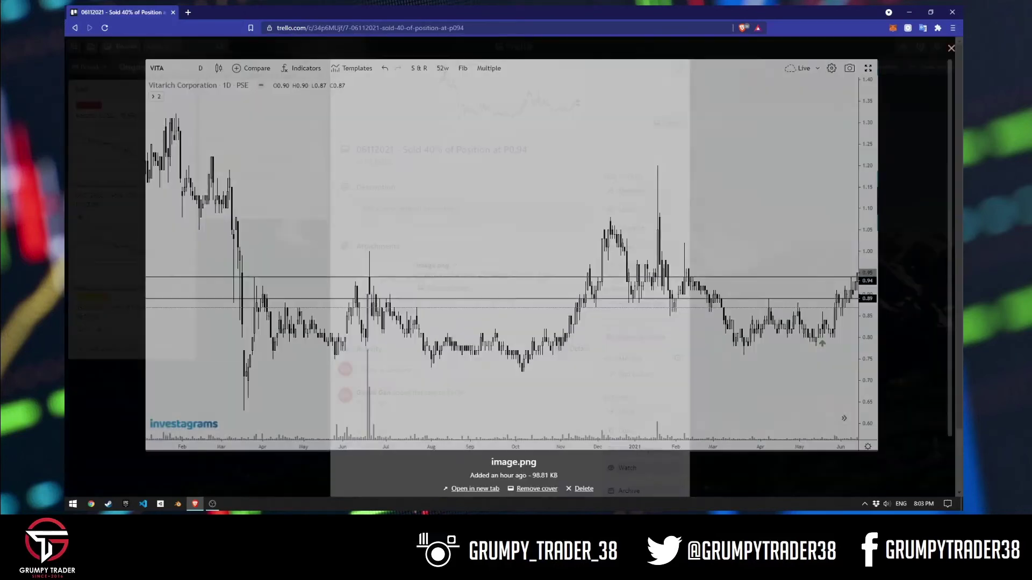
click(507, 94)
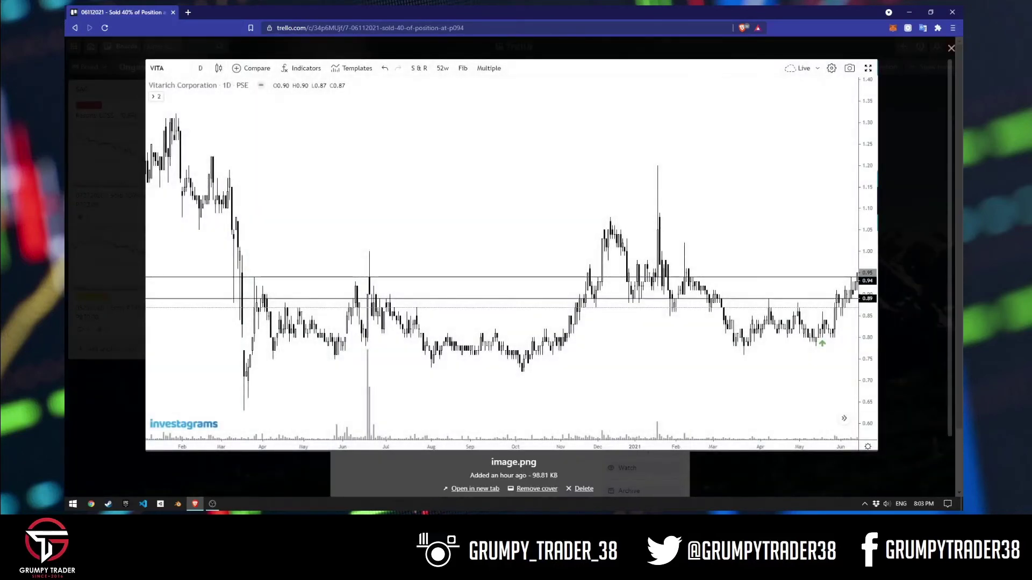
key(Escape)
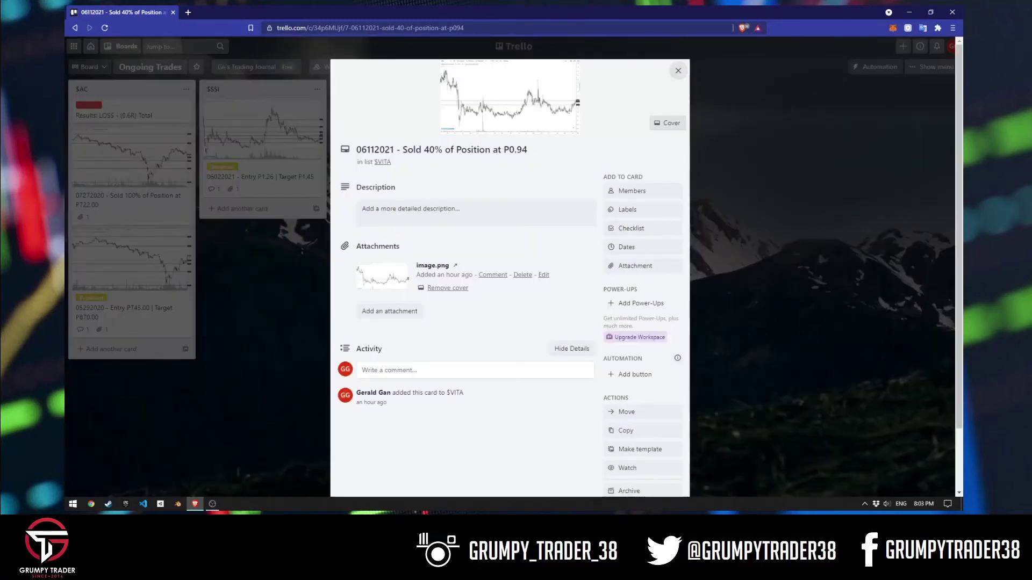
key(Escape)
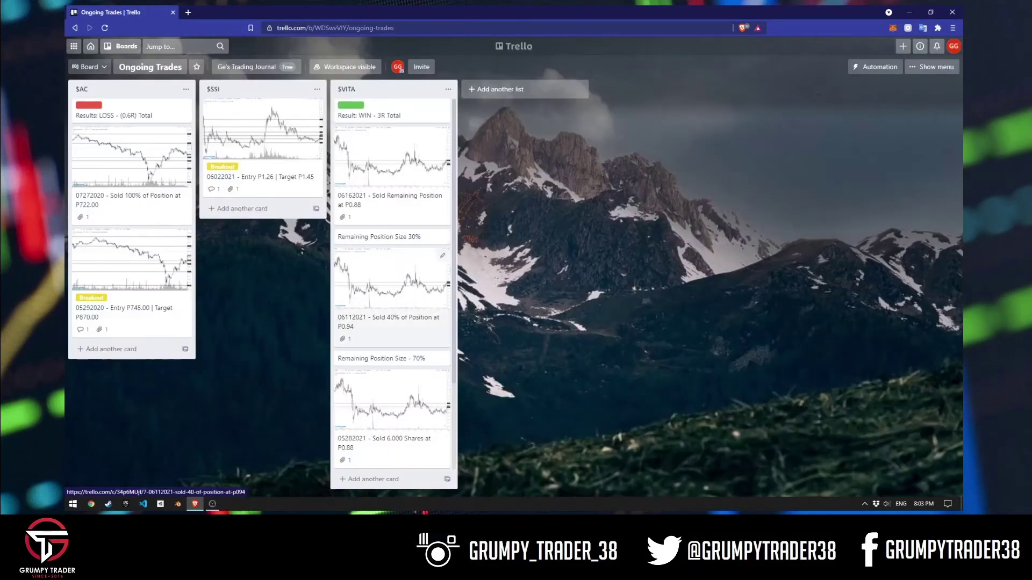
click(390, 200)
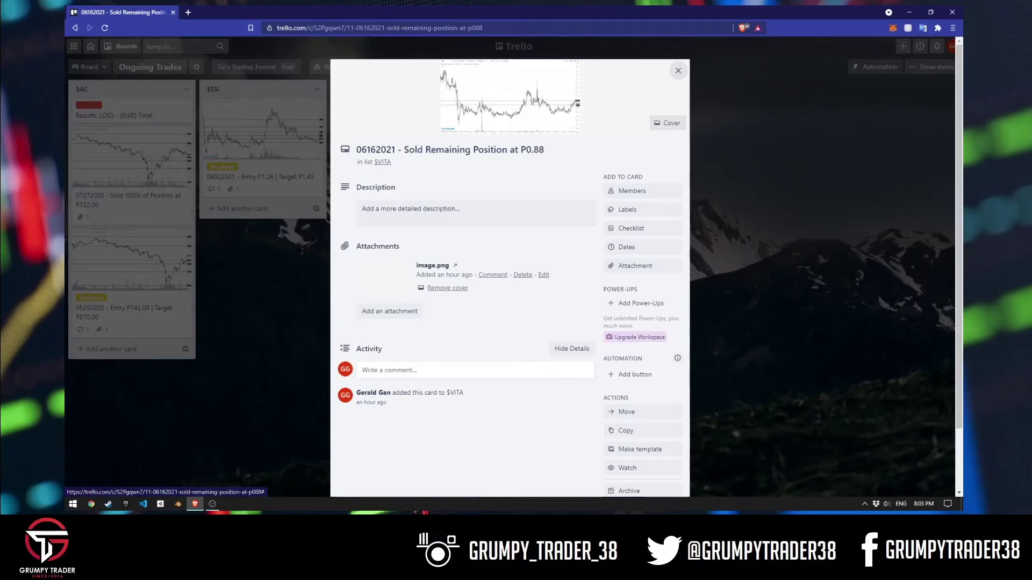
click(383, 274)
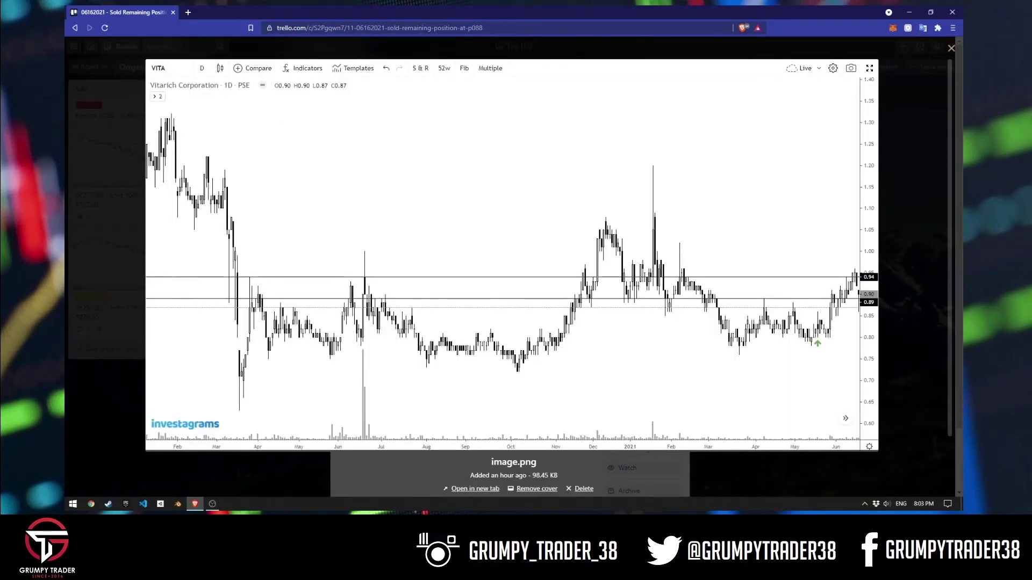
click(951, 47)
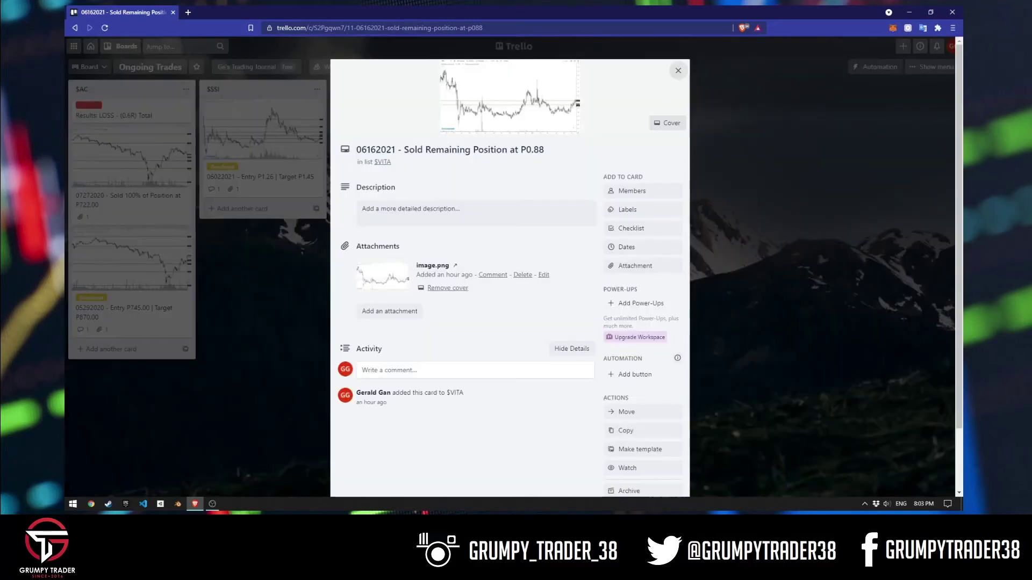
click(679, 71)
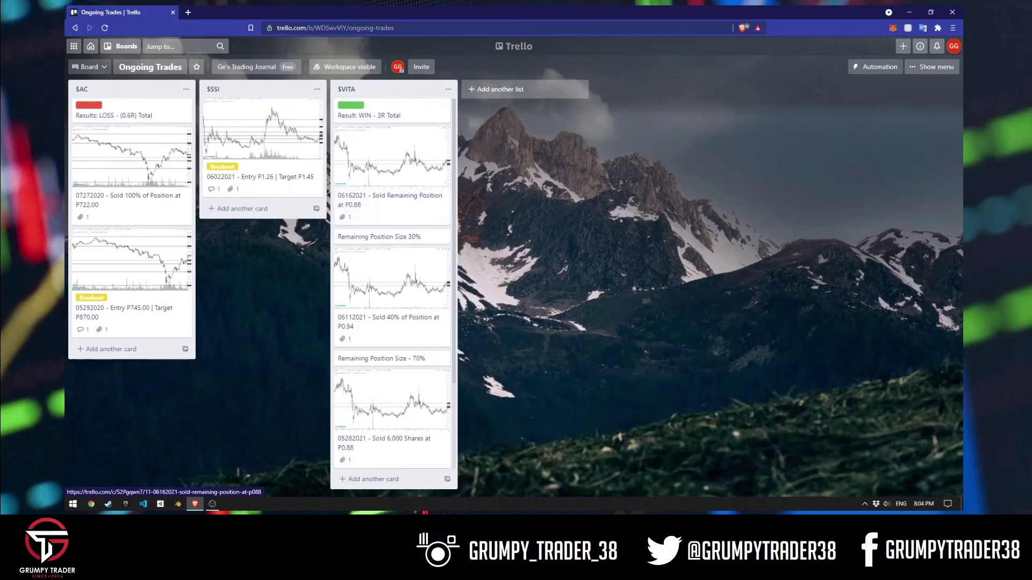
scroll(392, 284, down, 2)
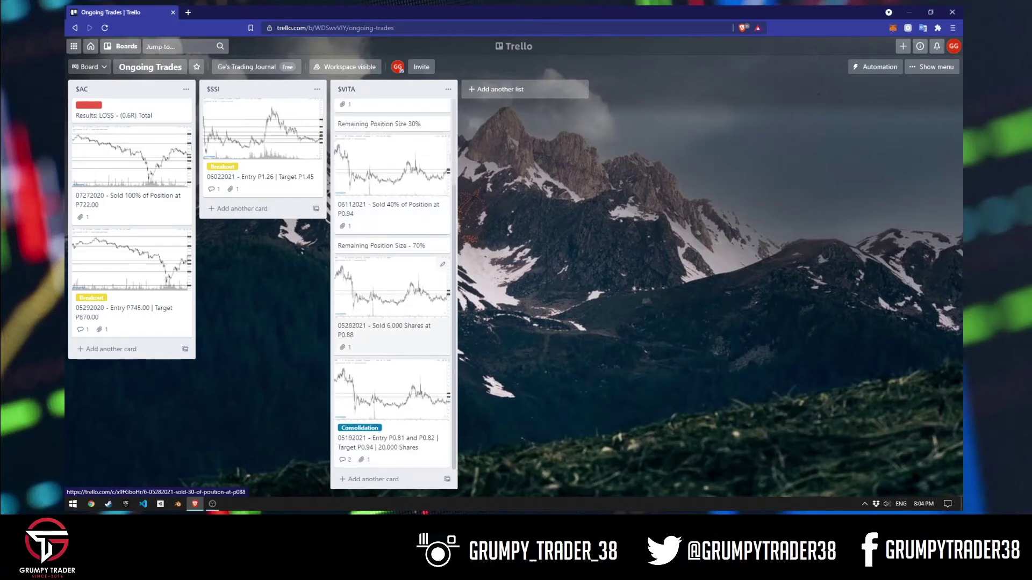
scroll(393, 285, up, 2)
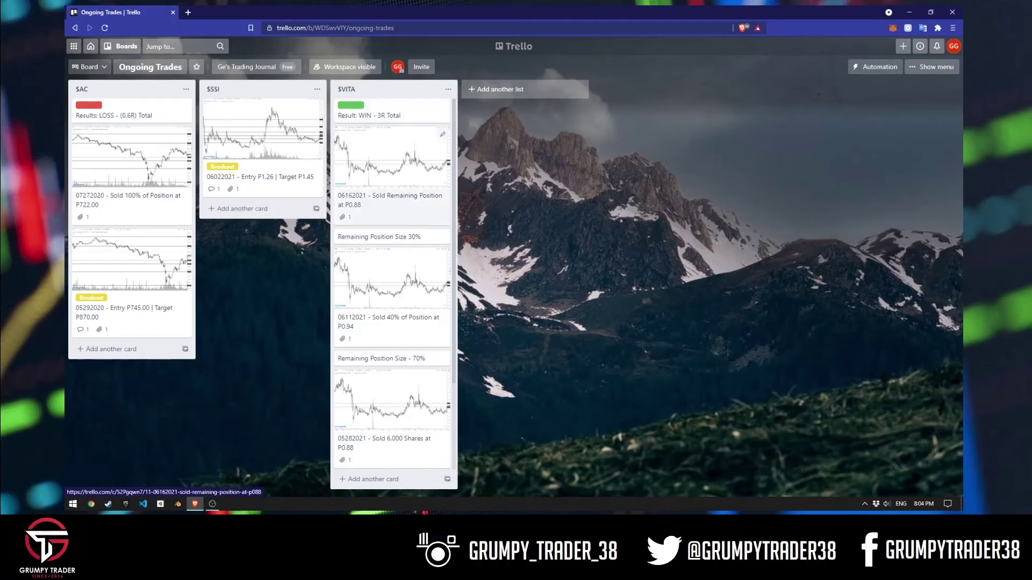
scroll(392, 285, down, 3)
drag(393, 398, 392, 134)
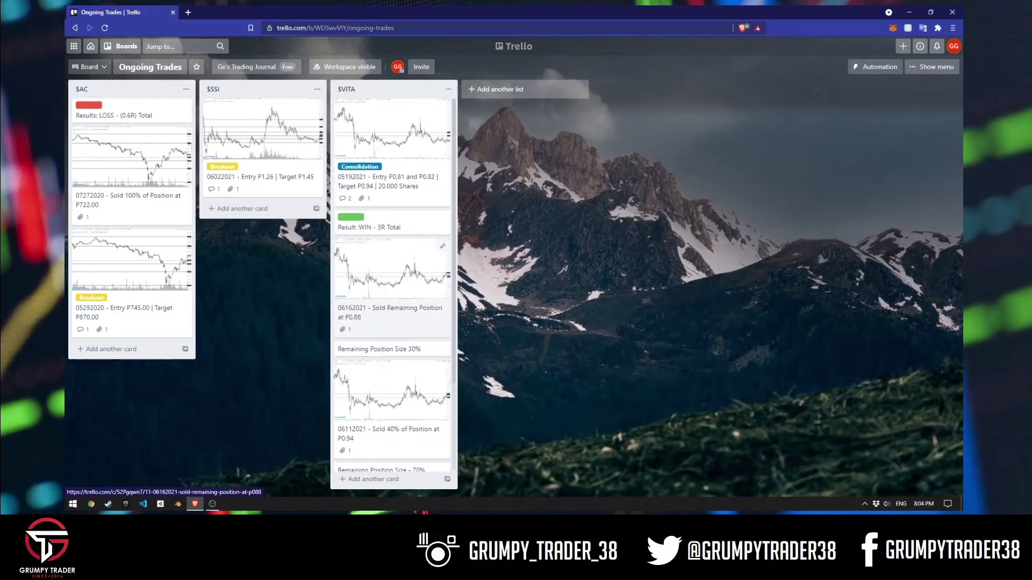
drag(393, 161, 393, 441)
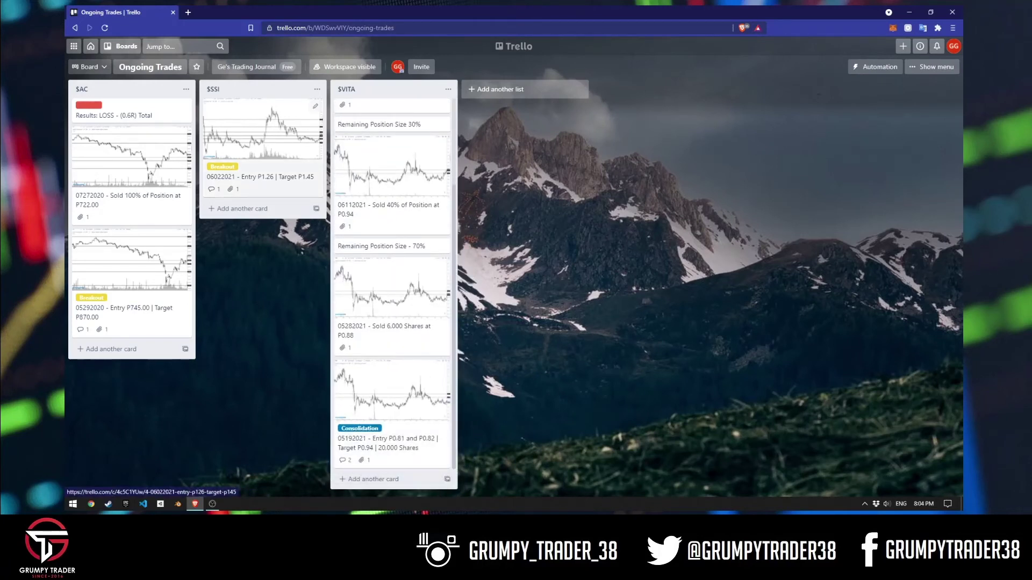
click(264, 135)
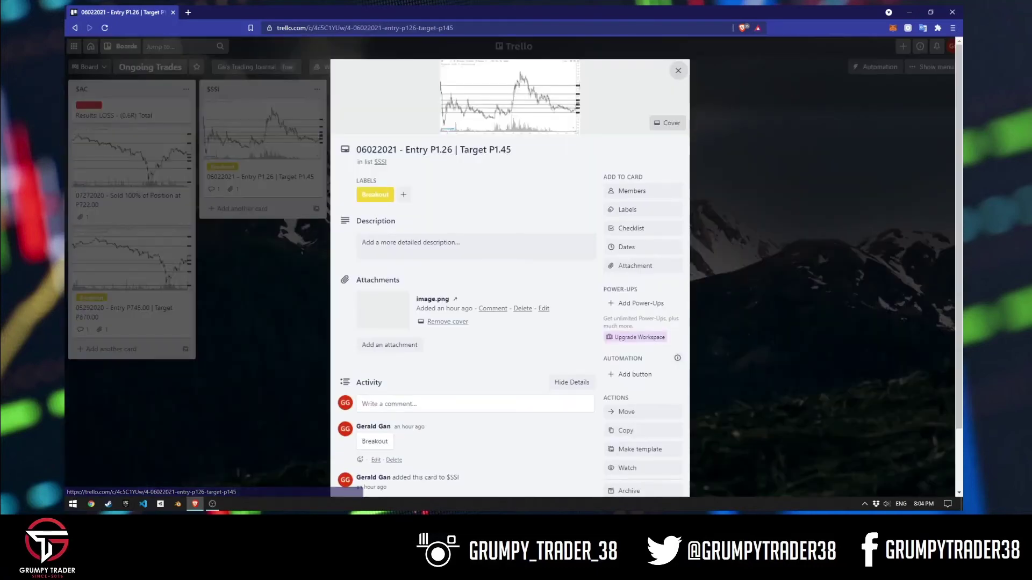
click(509, 97)
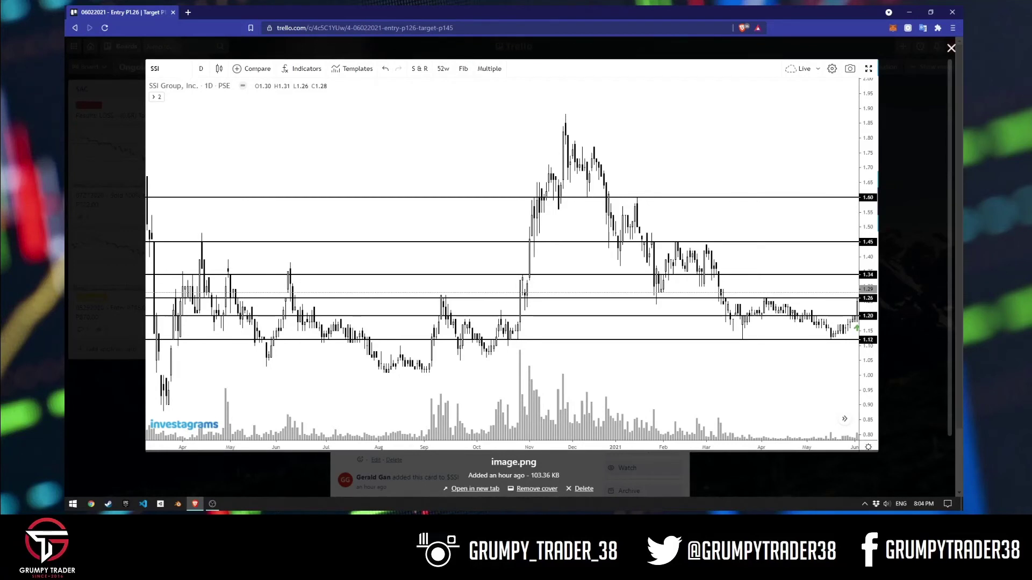
click(951, 48)
scroll(509, 268, down, 1)
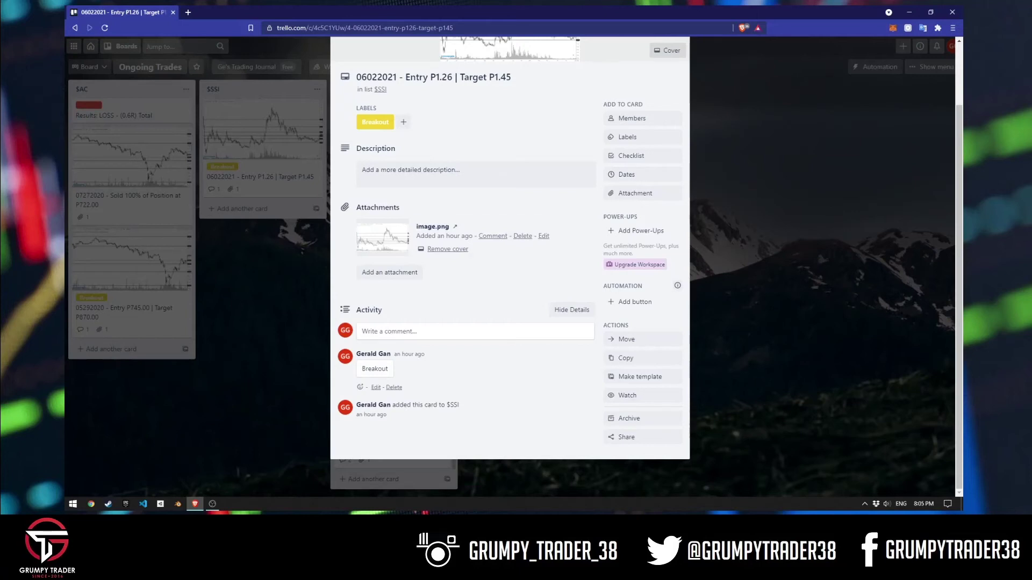
key(Escape)
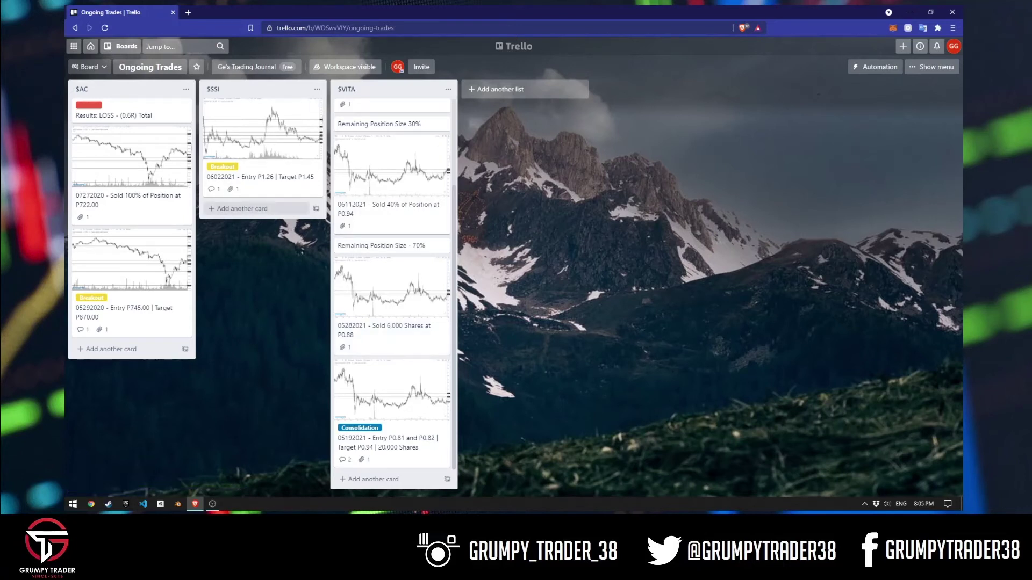
Add a 'Blah Blah' card to $SSI and drag it above the 06022021 card.
click(238, 209)
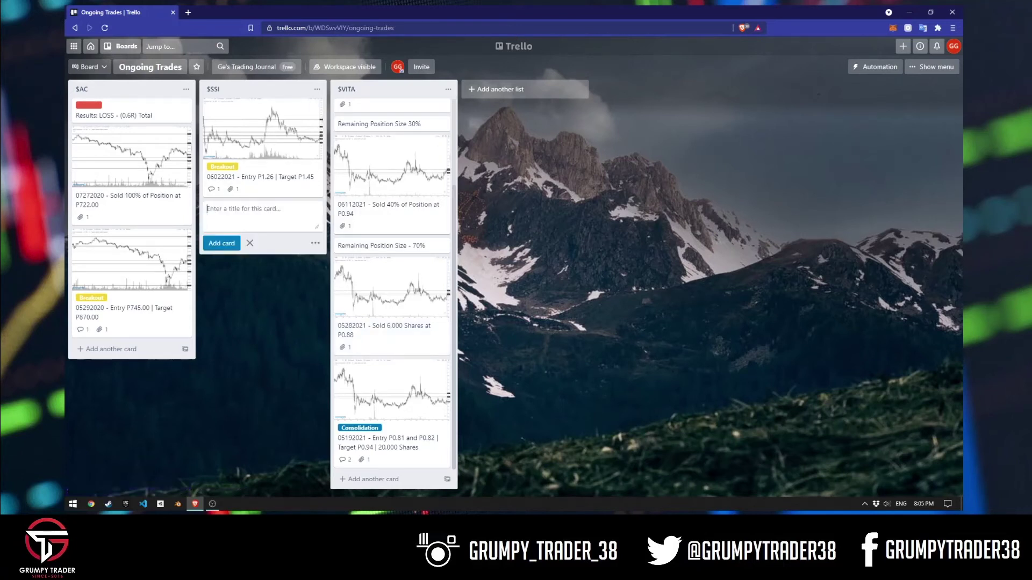
text(Blah Blah)
key(Return)
drag(253, 208, 255, 105)
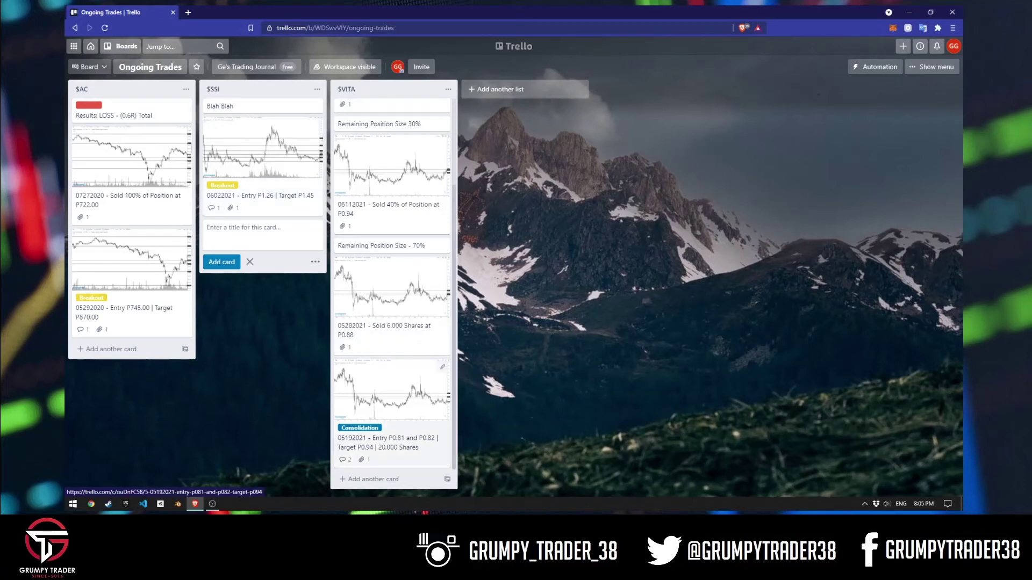
scroll(392, 376, up, 3)
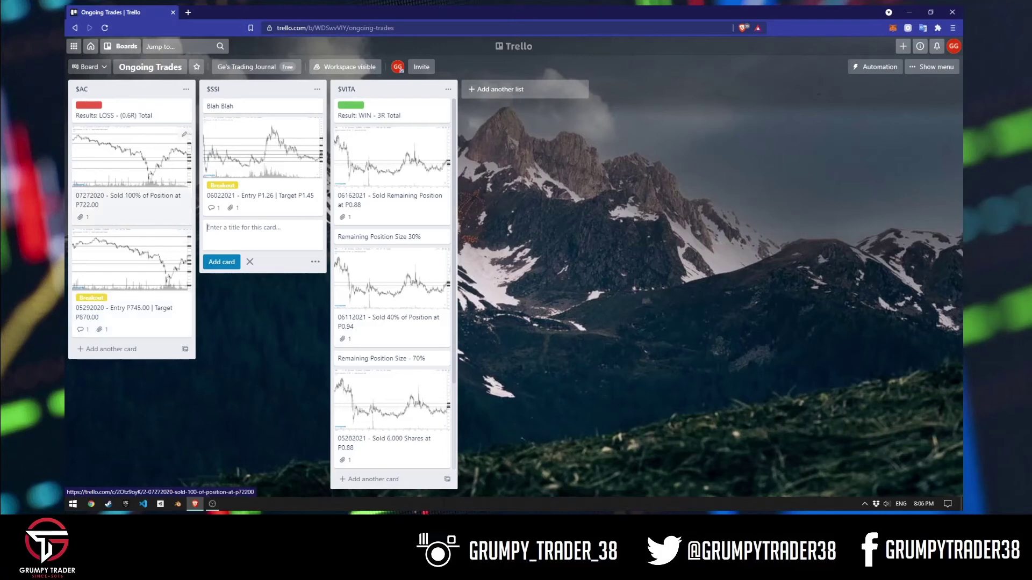
click(132, 155)
click(382, 275)
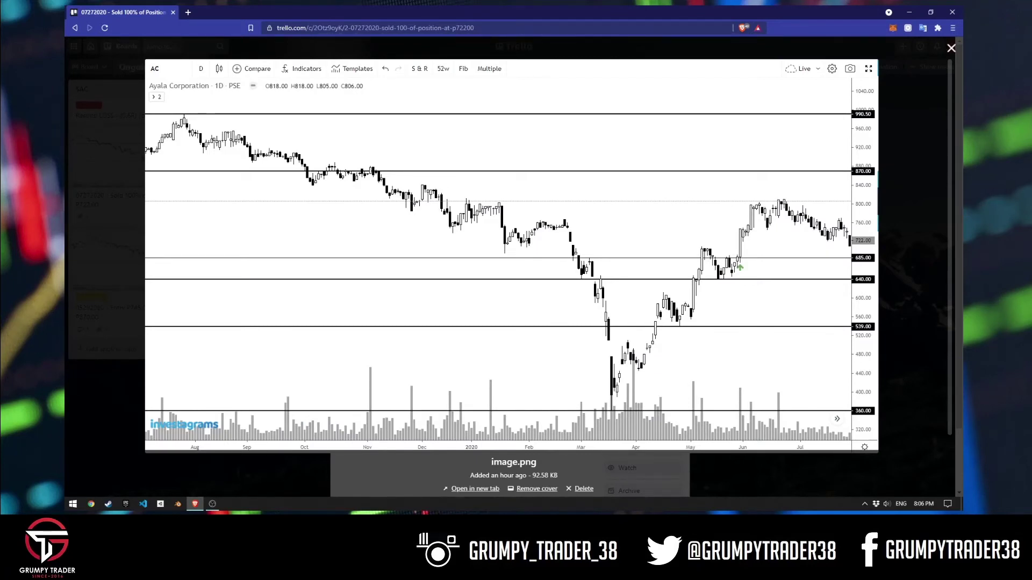
click(951, 48)
key(Escape)
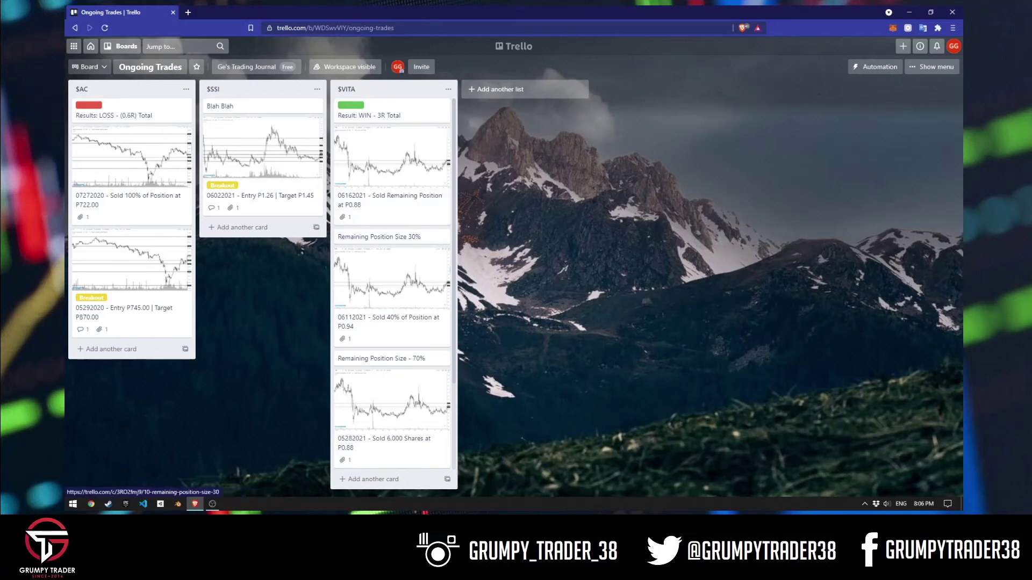
Comment on the $VITA 06162021 card that after five days the chart kept consolidating where the position was exited.
click(391, 172)
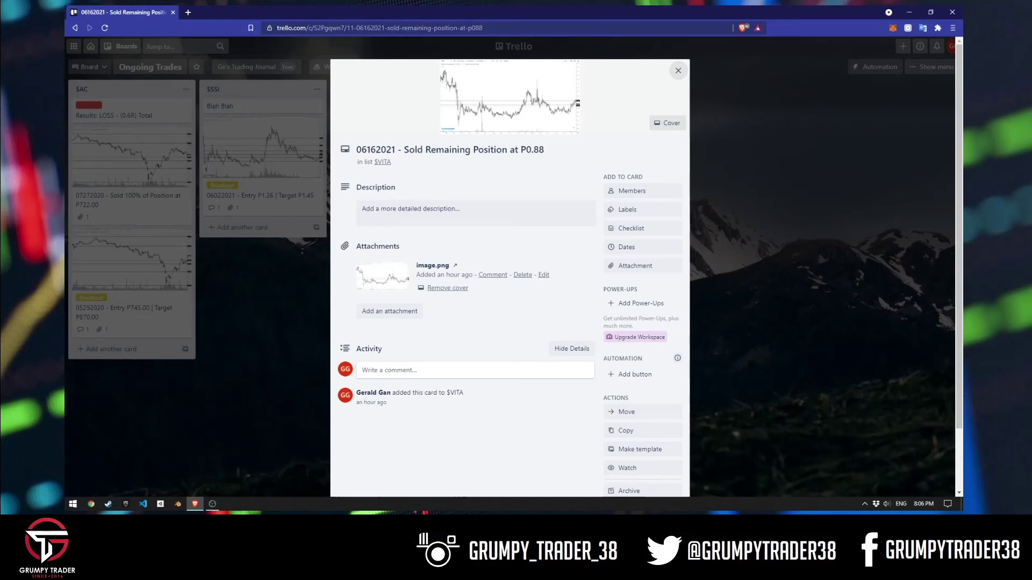
click(475, 370)
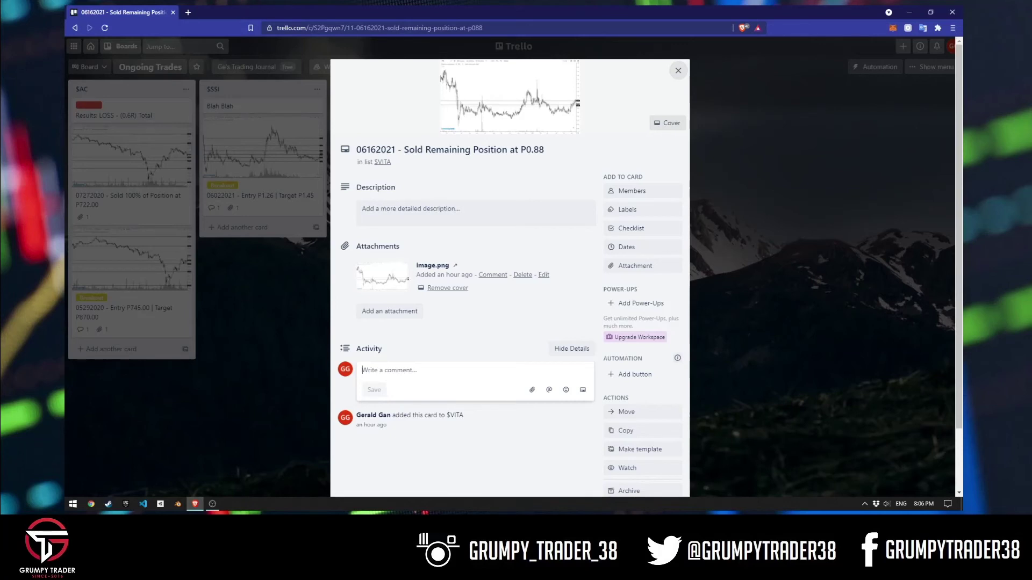
text(After five )
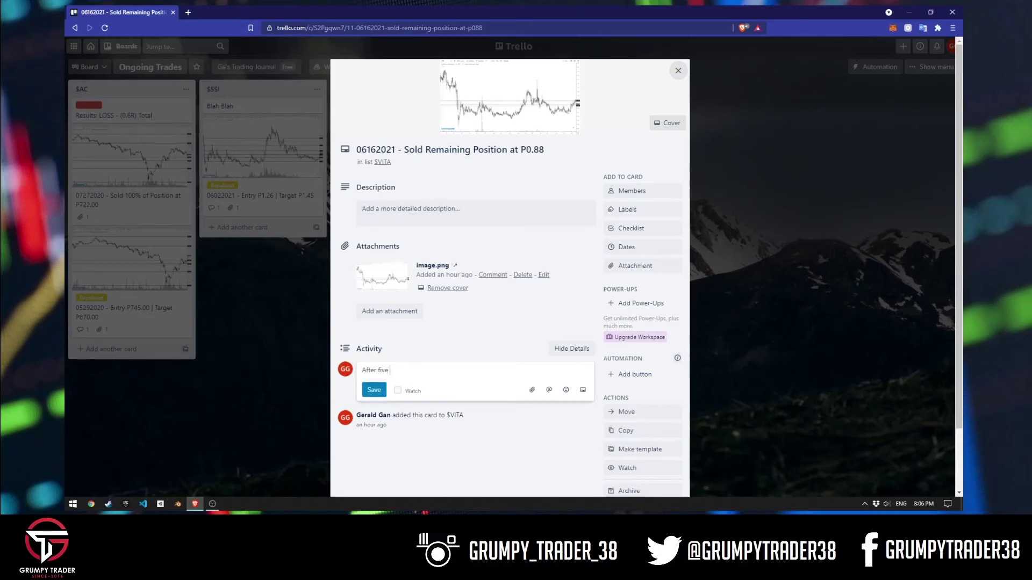
text(days, chart has continue to consolidate in the area where I exited.)
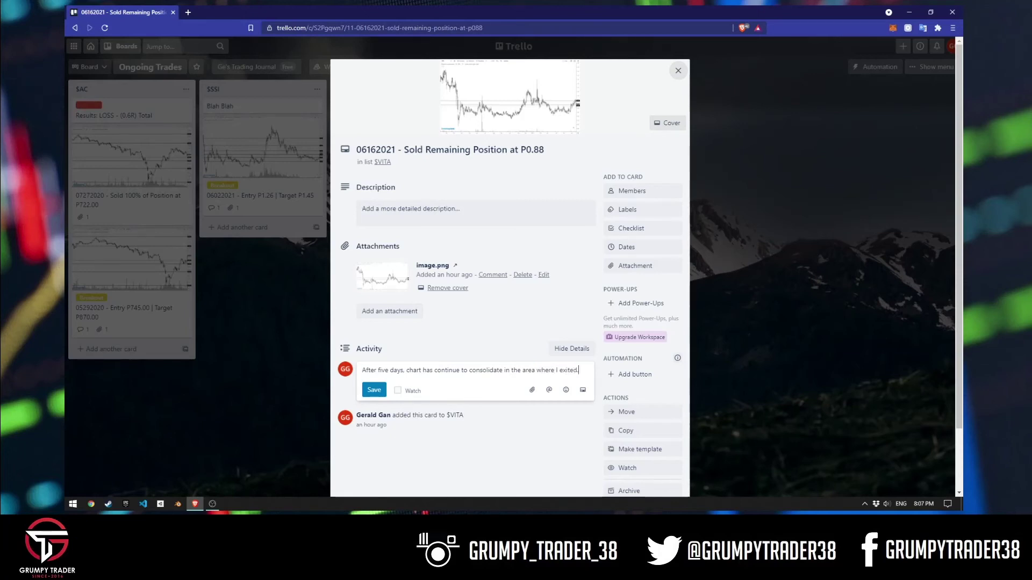
click(374, 390)
key(Escape)
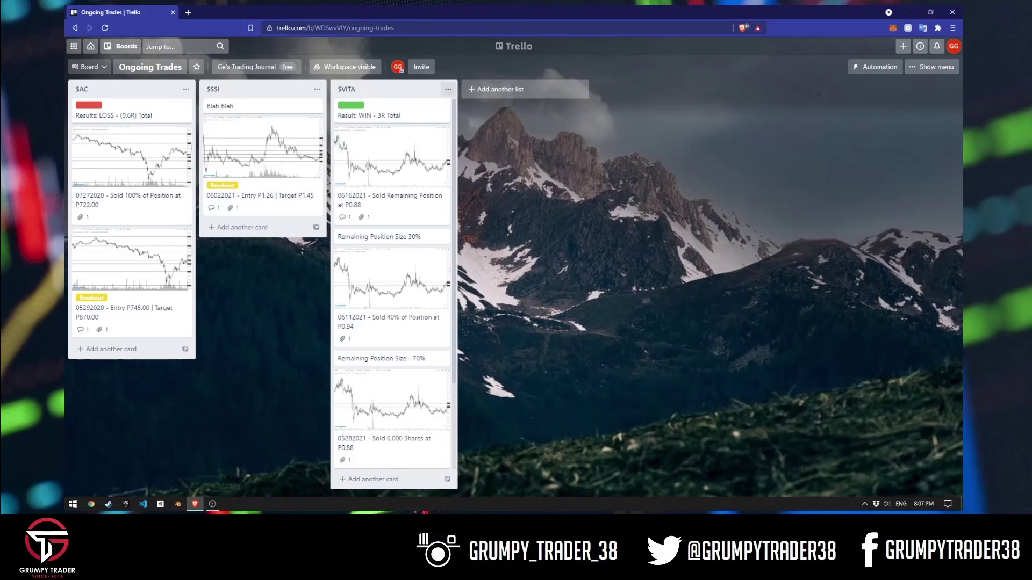
Move the $VITA list to the Finished Trades board.
click(448, 88)
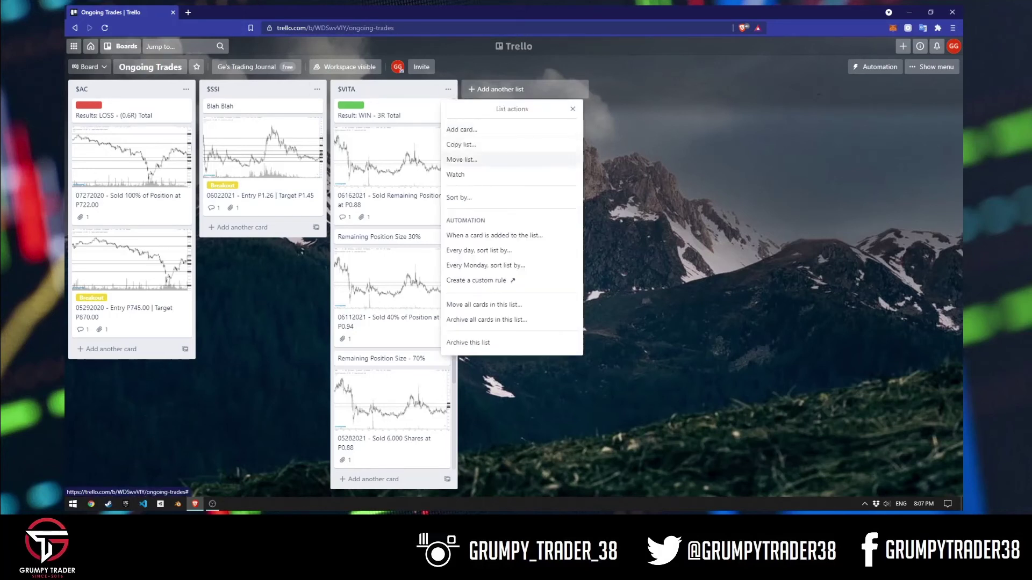
click(461, 160)
click(511, 134)
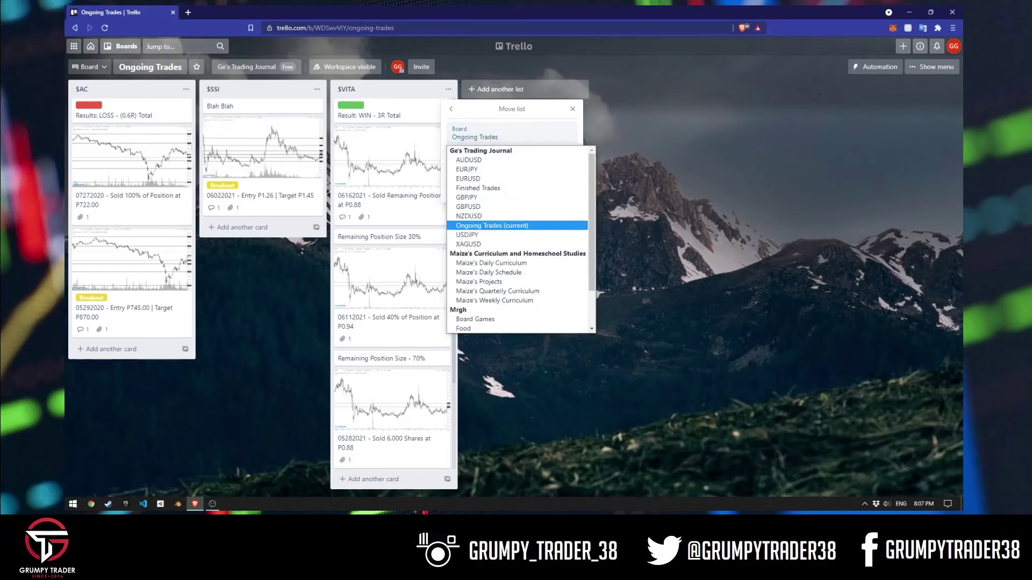
click(478, 187)
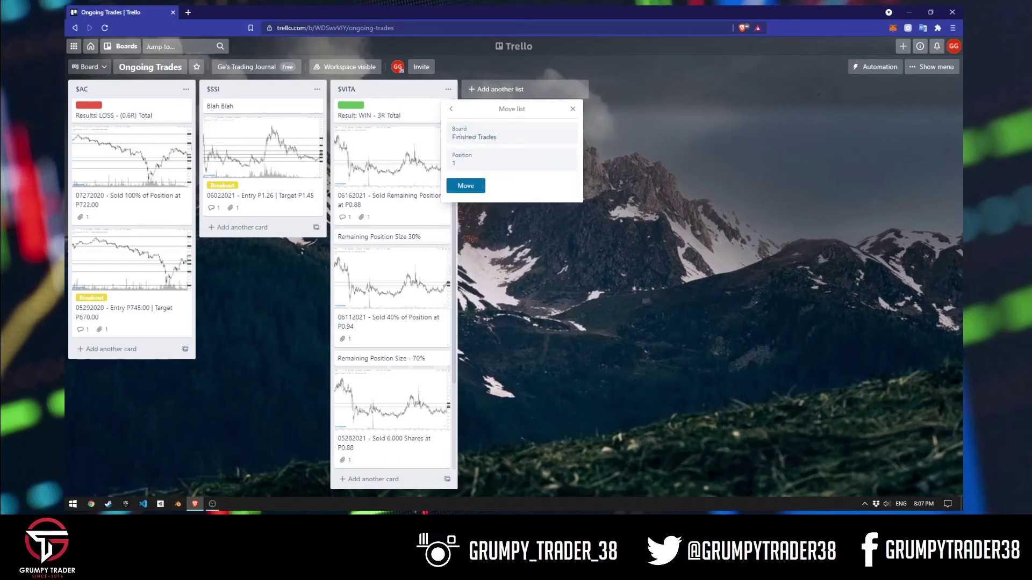
click(465, 185)
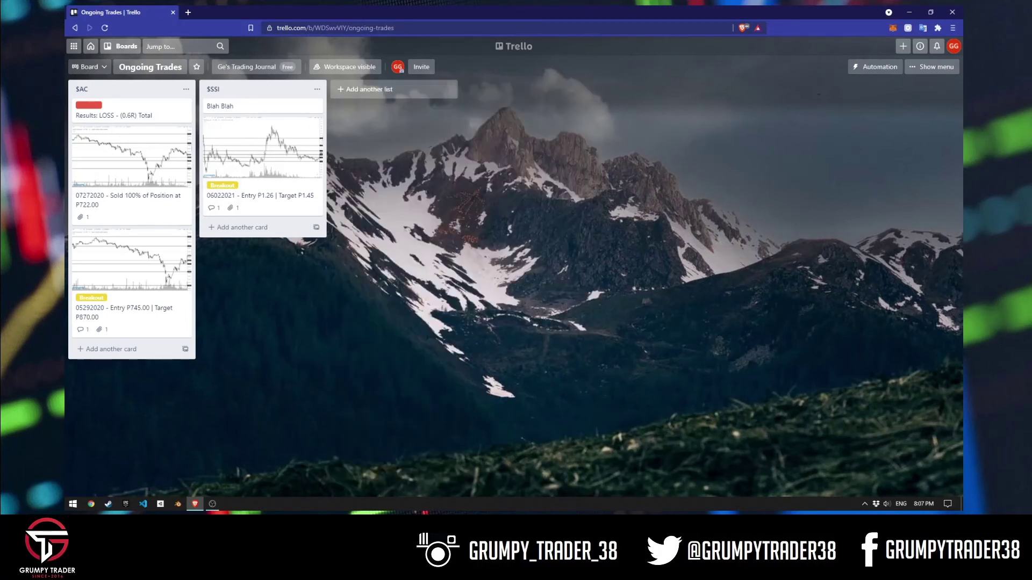
Move the $AC list to the Finished Trades board as well.
click(185, 89)
click(215, 159)
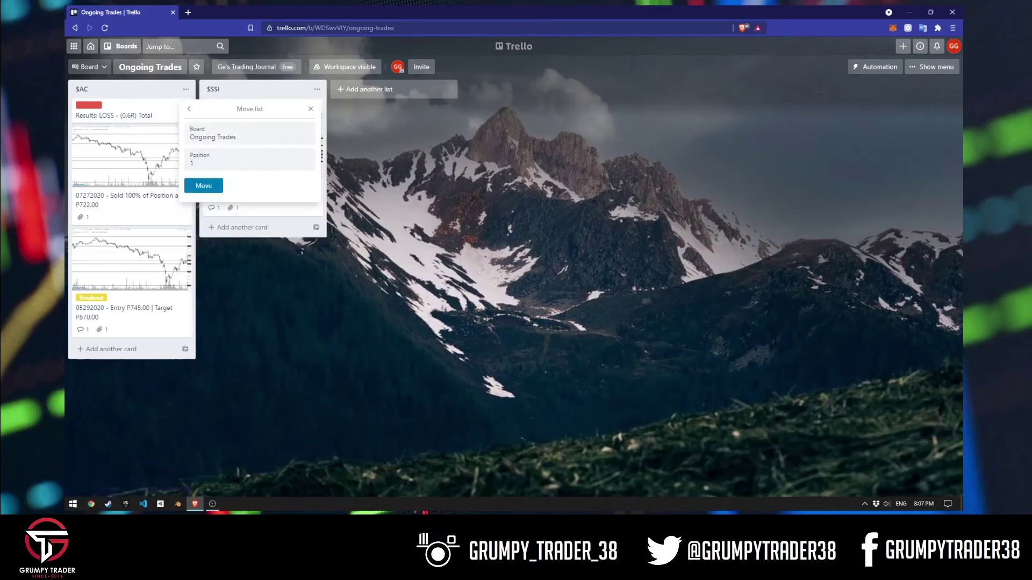
click(250, 133)
click(253, 178)
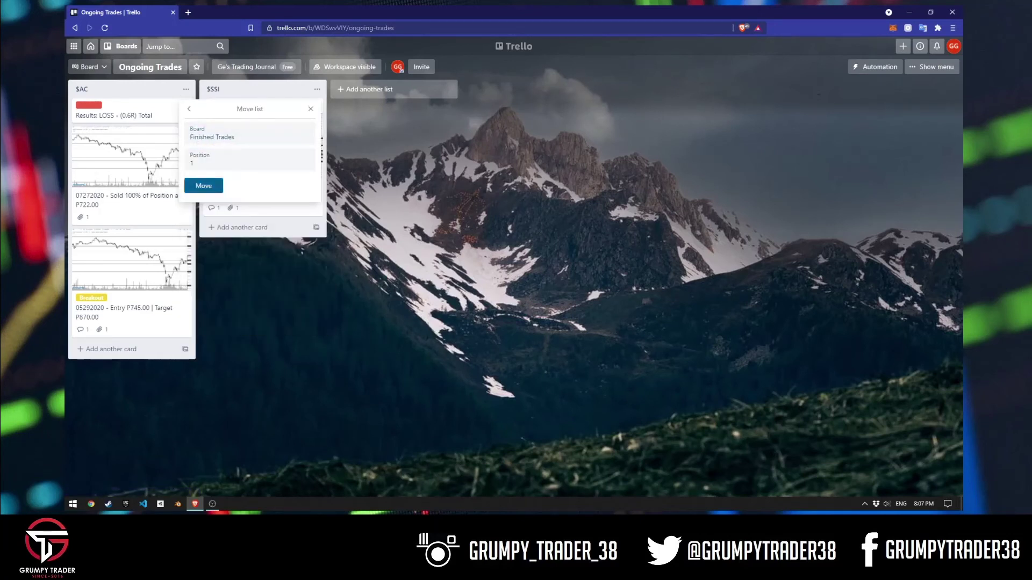
click(203, 186)
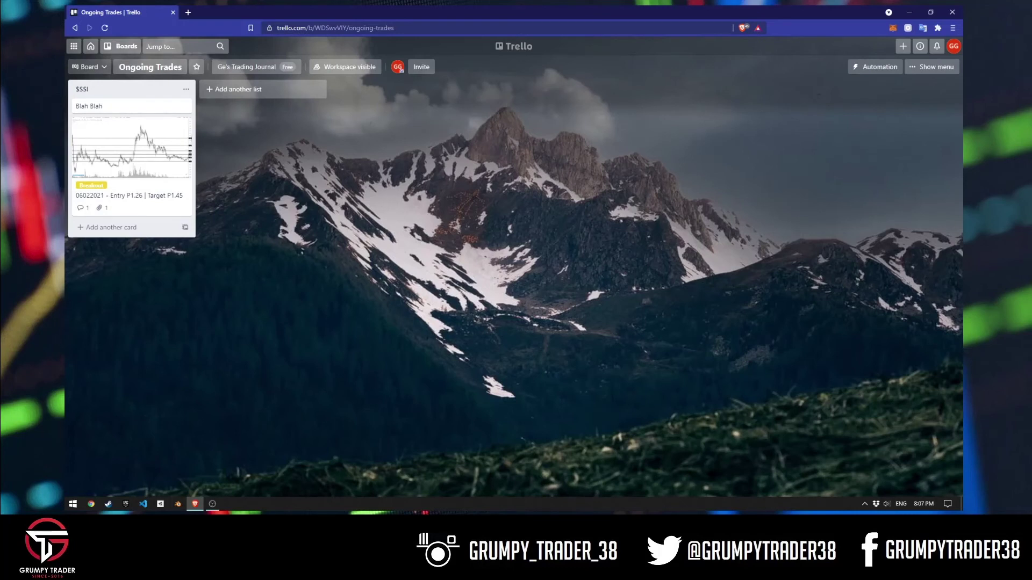
click(90, 66)
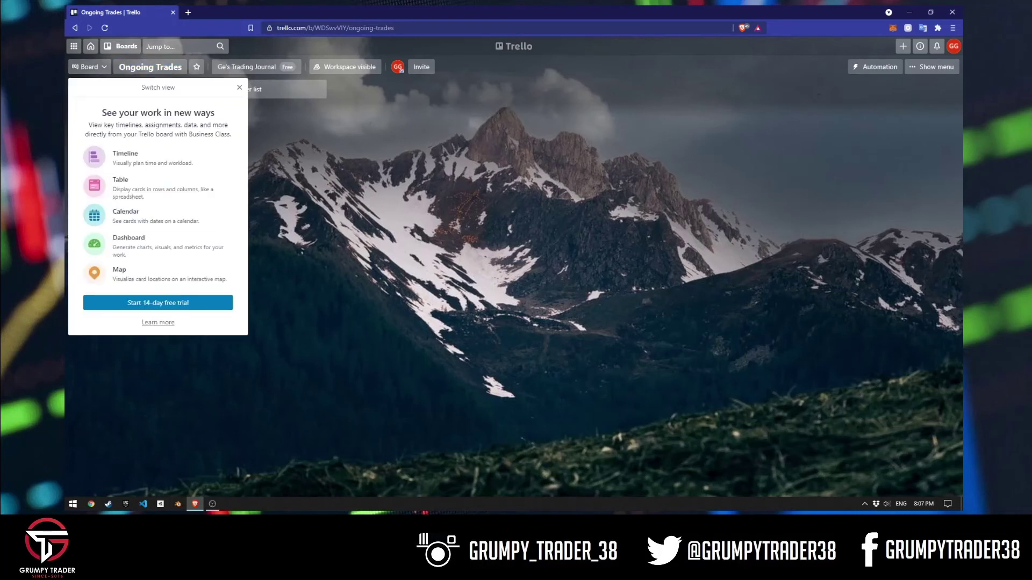
click(239, 87)
On the Finished Trades board, create a new list titled 'Total R / Strike Rate'.
click(122, 46)
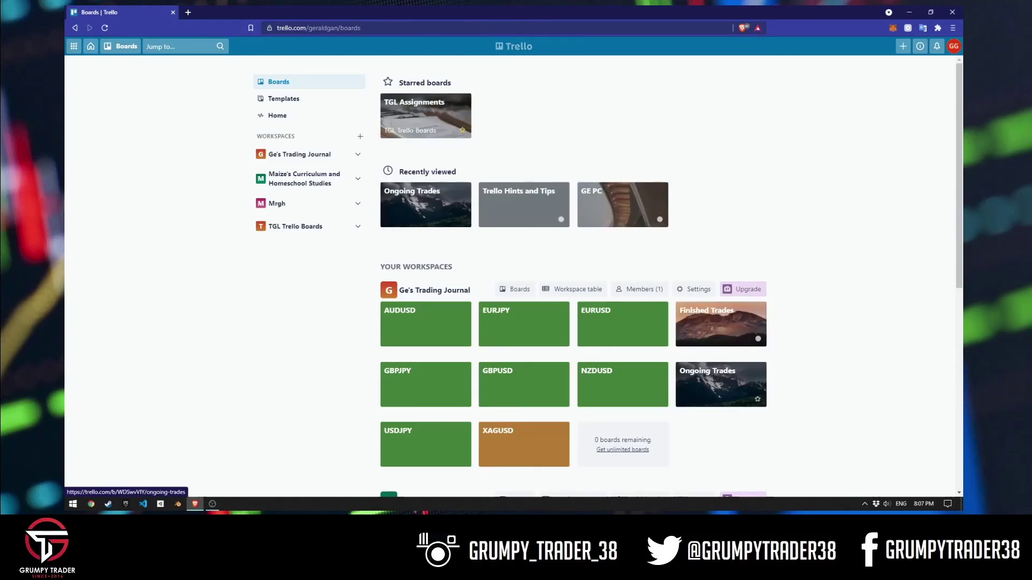
click(720, 323)
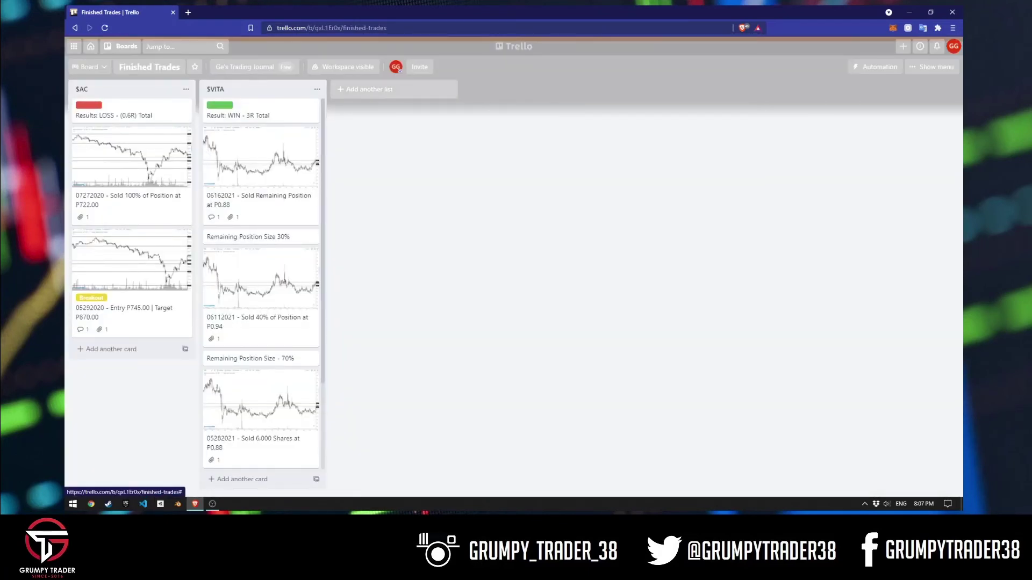
click(368, 89)
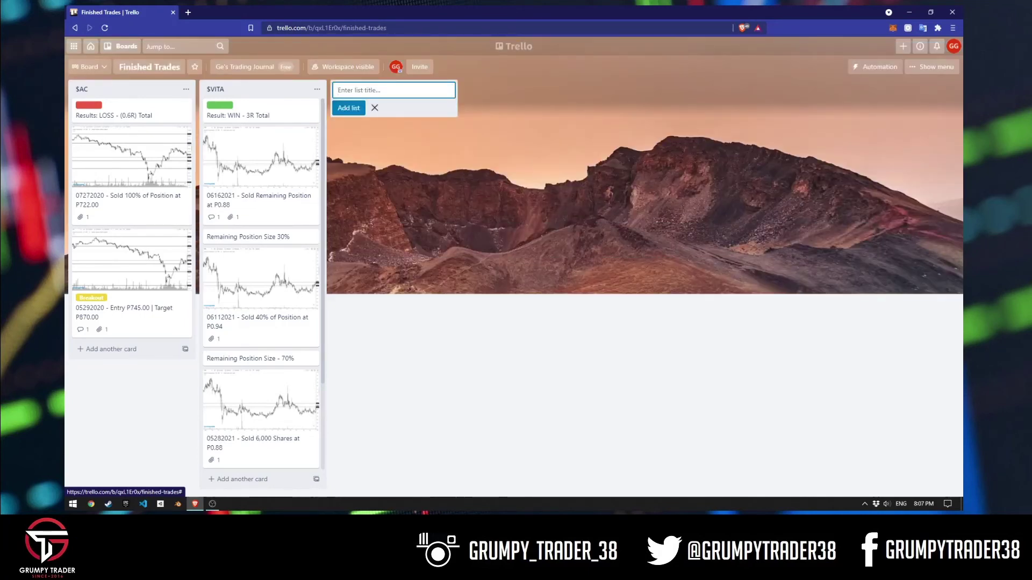
text(Total)
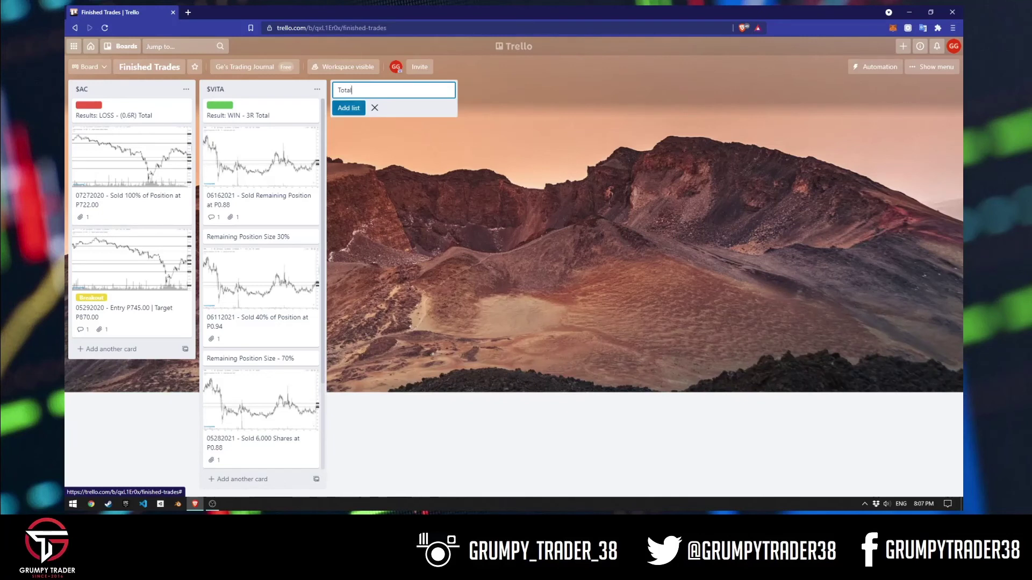
text( R)
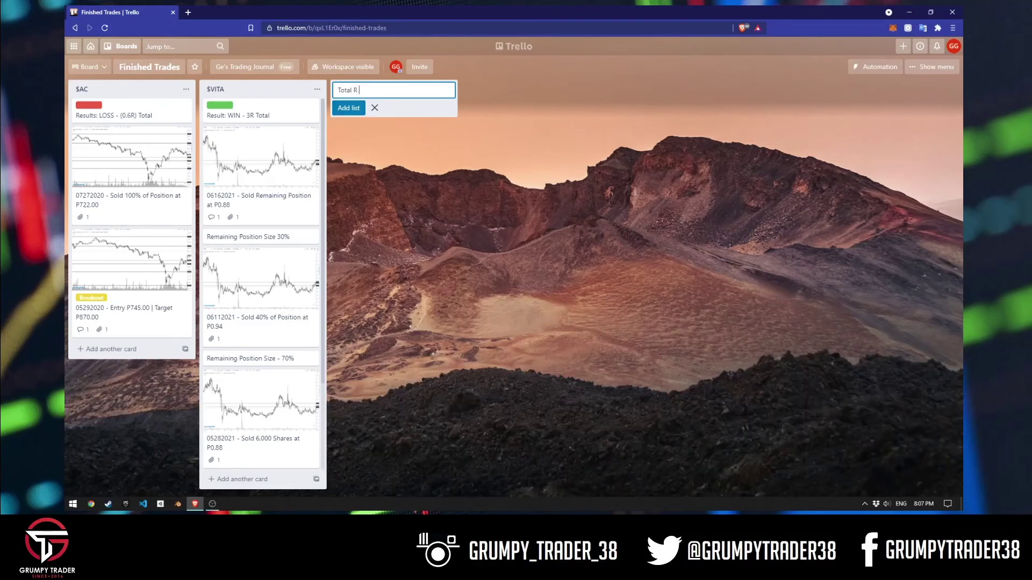
text( / Strike Rate)
key(Return)
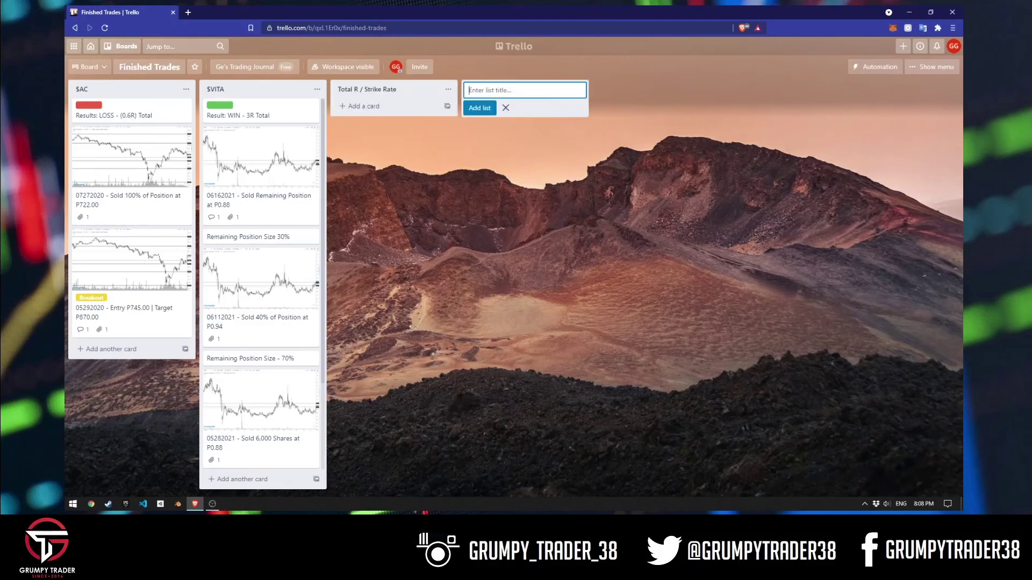
key(Escape)
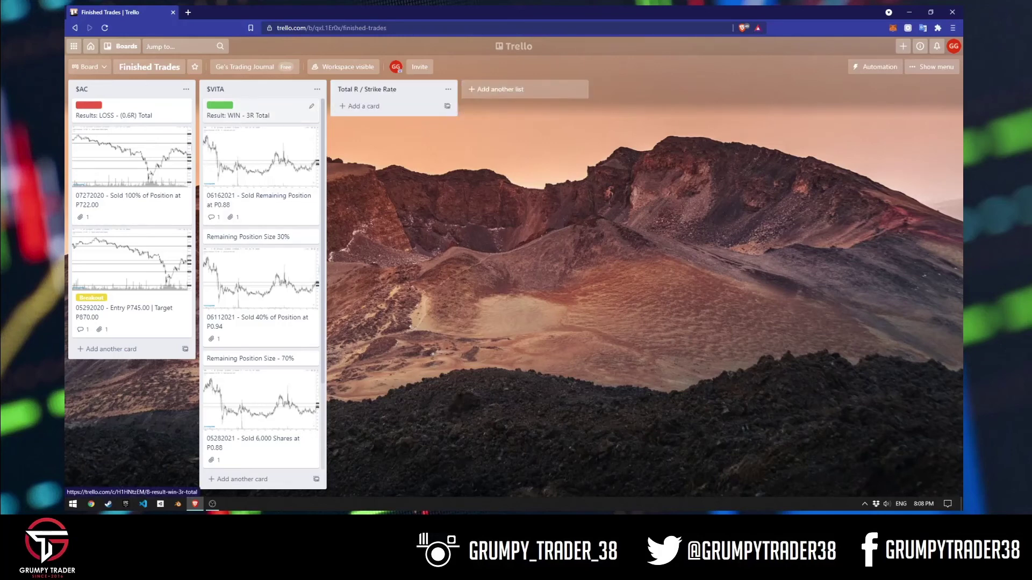
Copy the WIN 3R Total and LOSS (0.6R) Total result cards into the Total R / Strike Rate list.
click(311, 106)
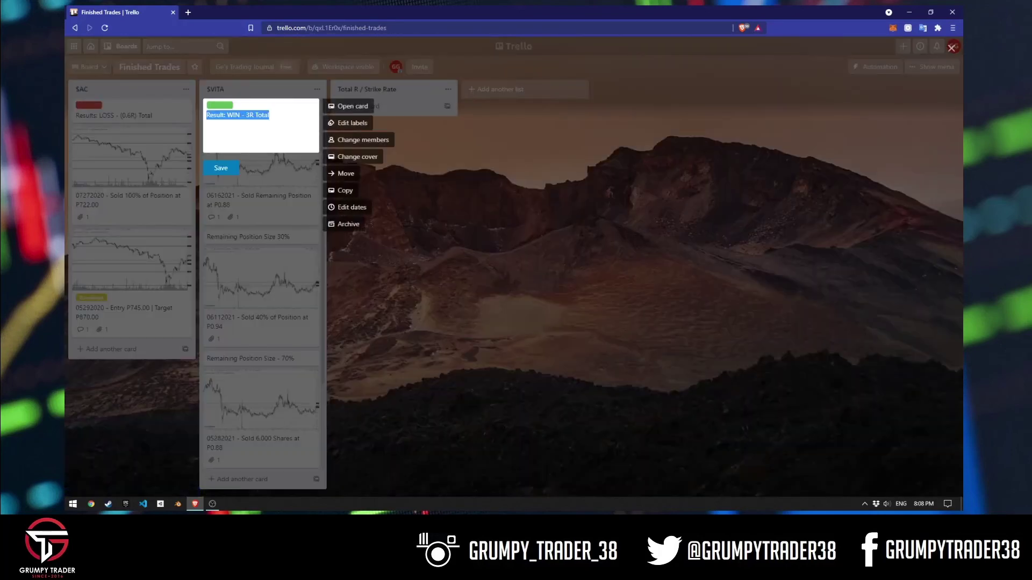
click(344, 190)
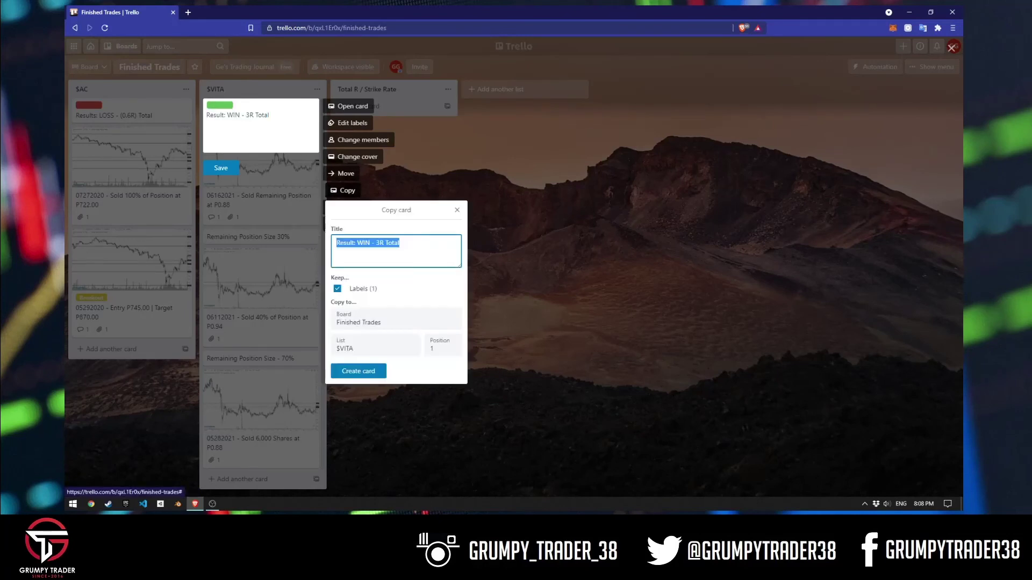
key(Return)
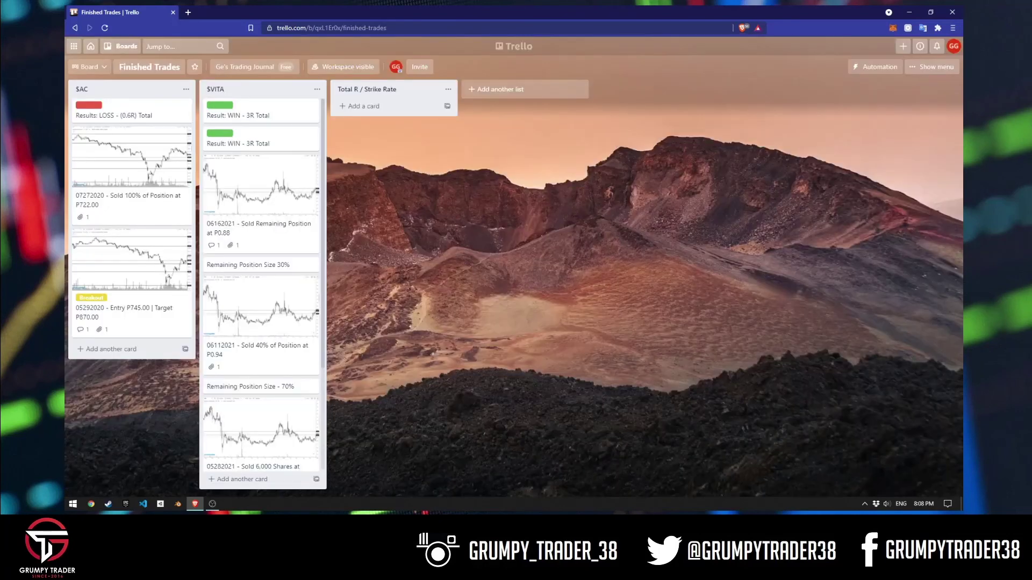
drag(258, 141, 377, 113)
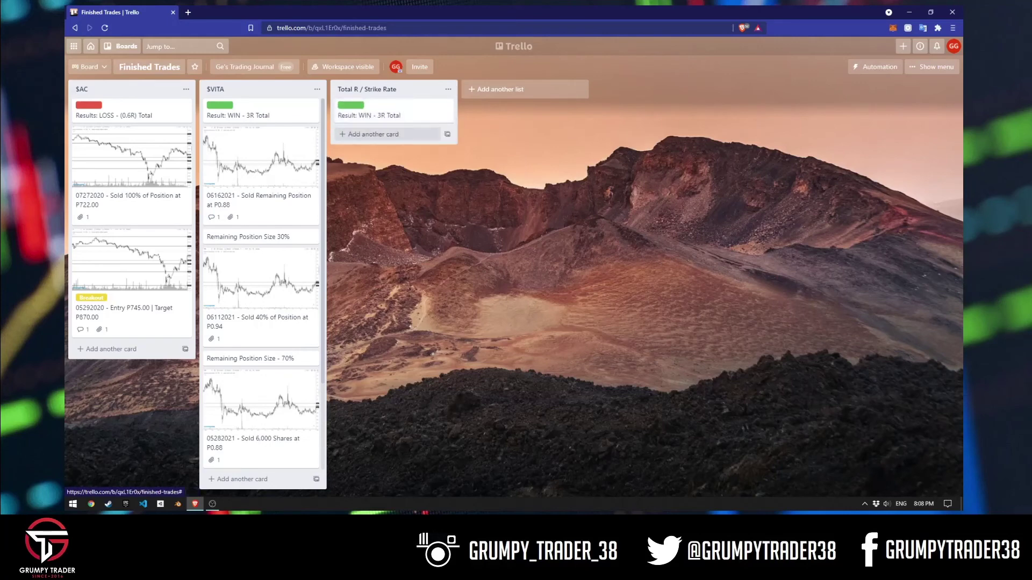
click(184, 106)
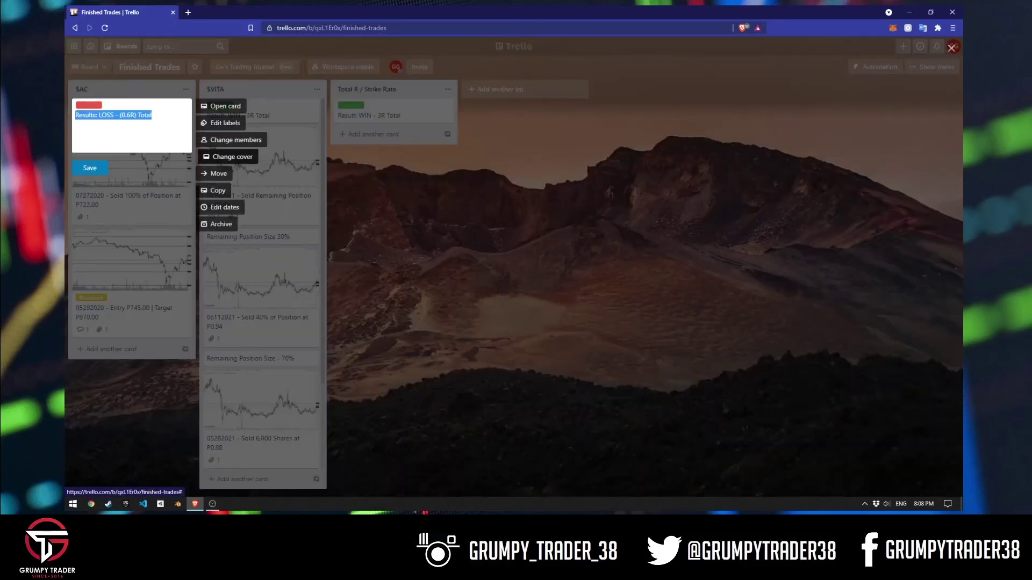
click(217, 191)
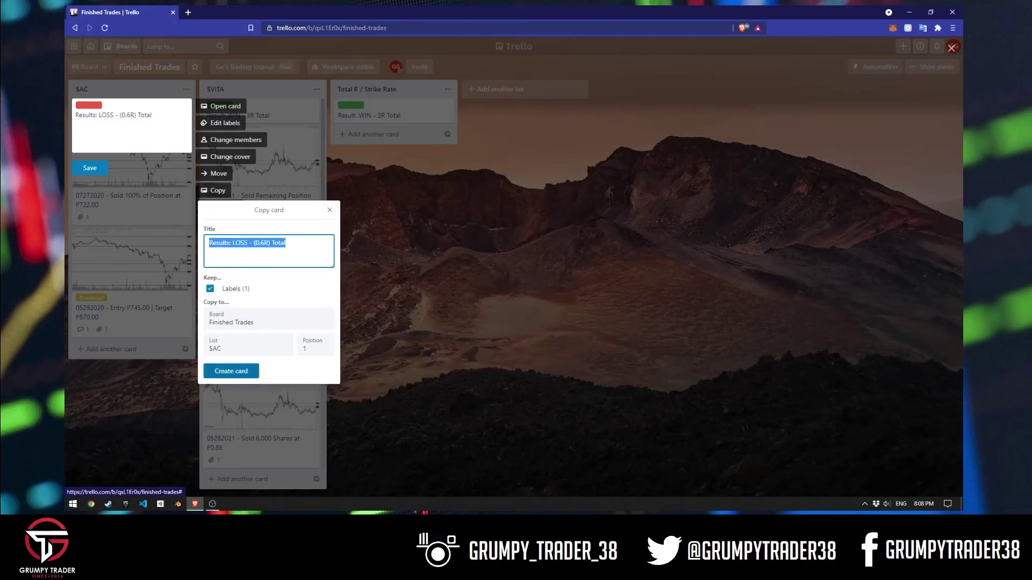
click(231, 371)
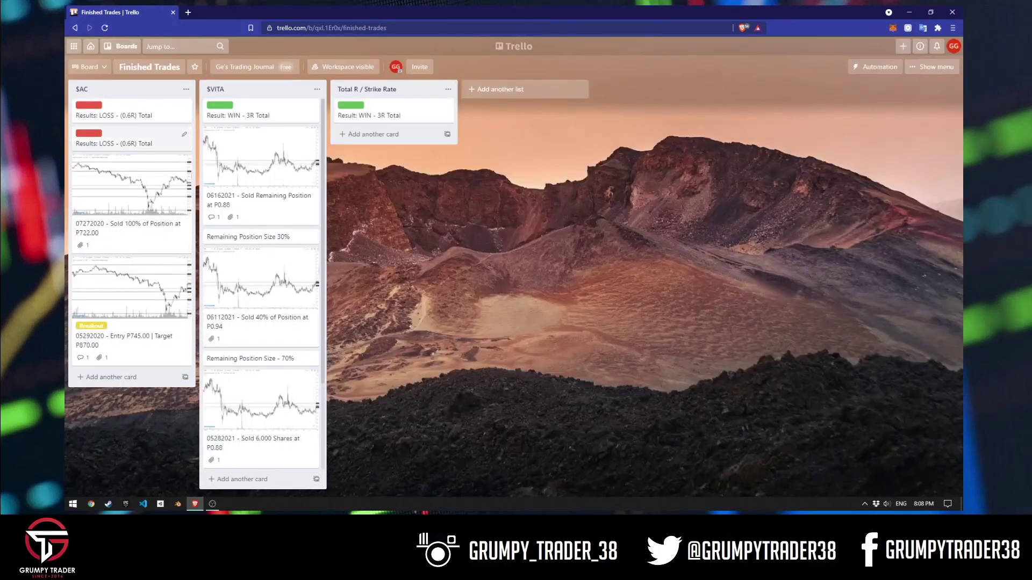
drag(131, 137, 387, 112)
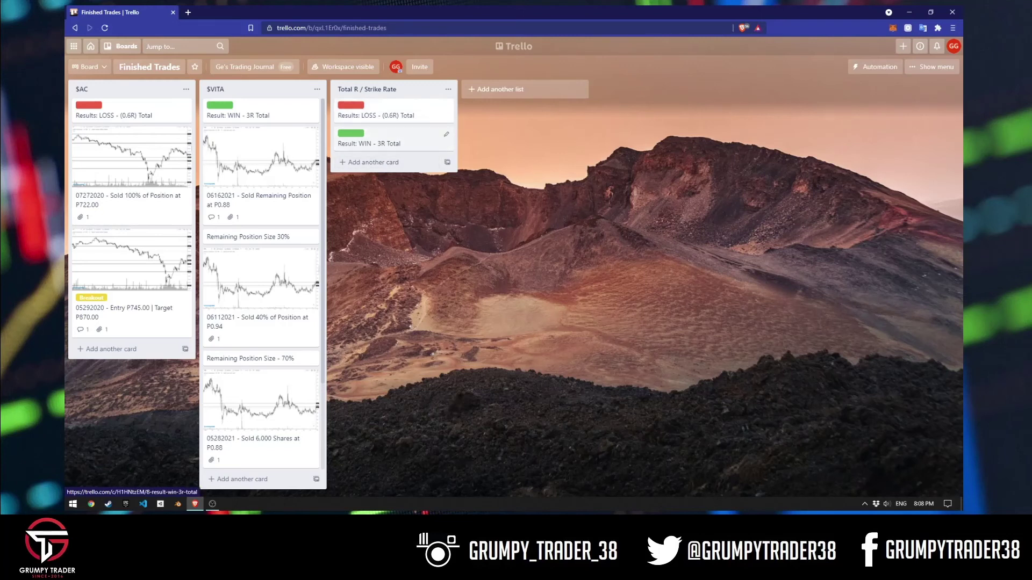
Append '12R' to the Total R / Strike Rate list title.
click(367, 89)
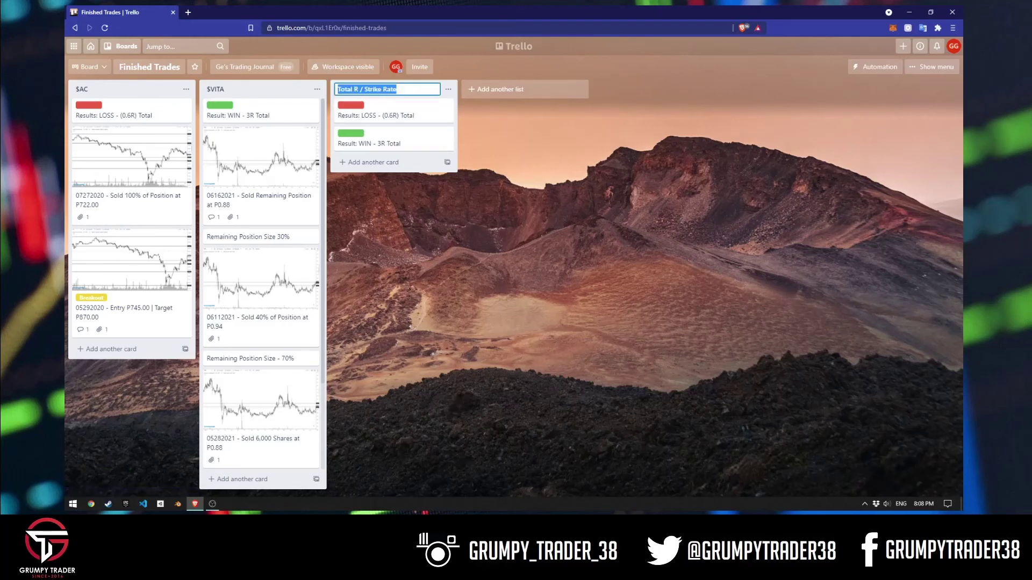
click(398, 89)
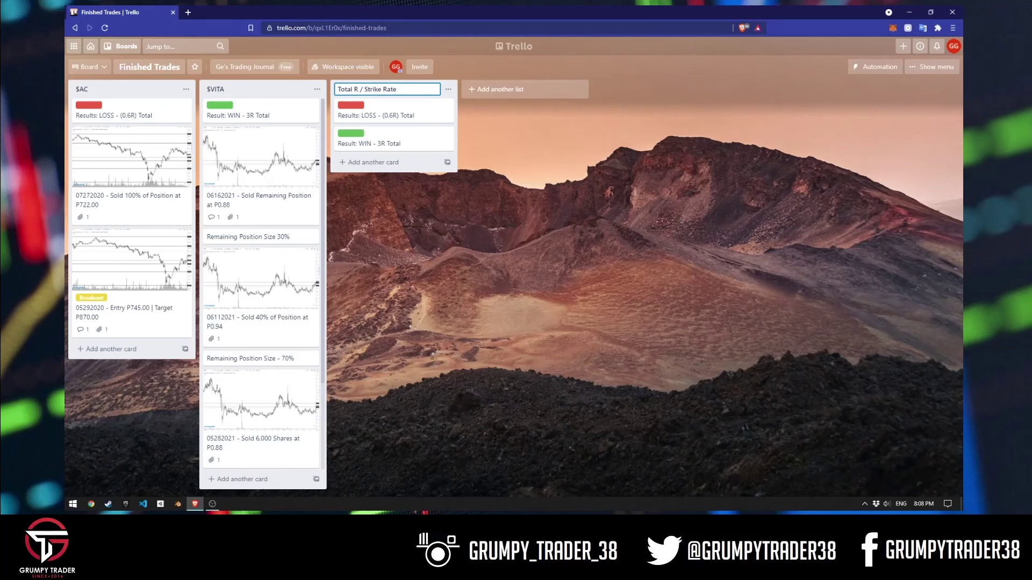
text(12R)
key(Return)
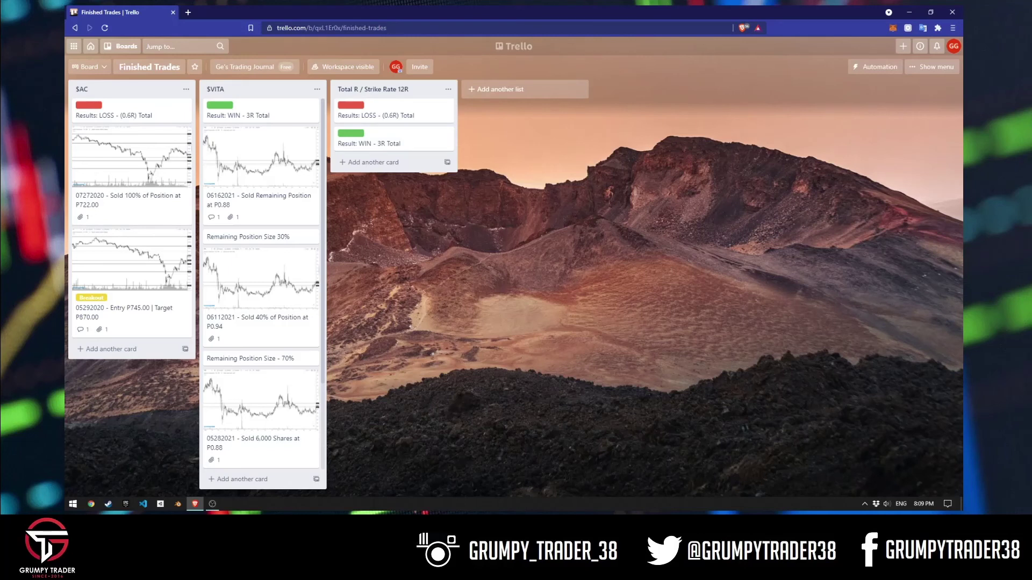
Add another empty 'Total R / Strike Rate' list, placed left of the 12R list.
drag(371, 89, 495, 91)
click(497, 89)
text(Total R)
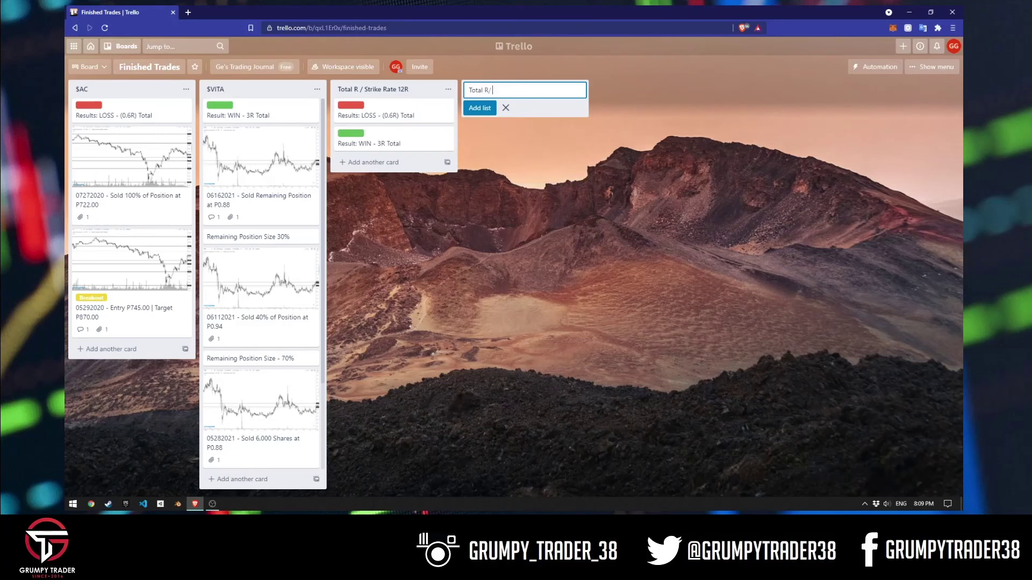
text( / Strike Rate)
key(Return)
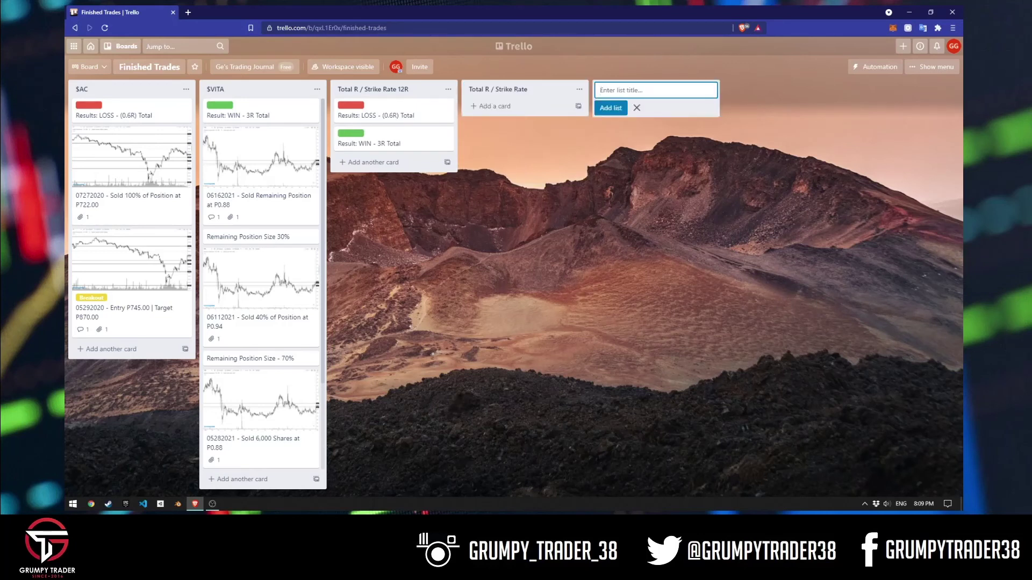
drag(500, 90, 371, 89)
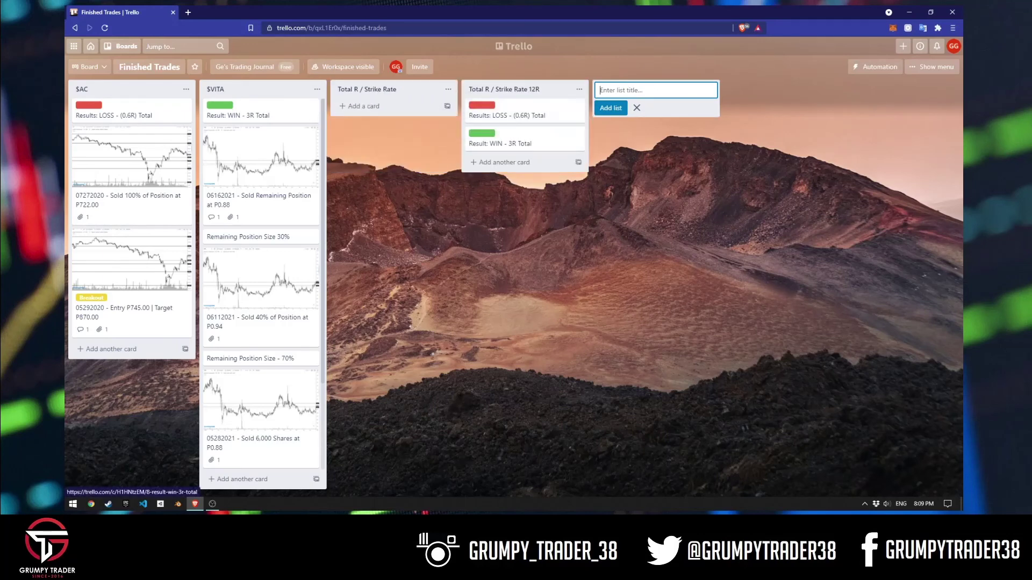
Move the $VITA list back to the Ongoing Trades board.
click(317, 89)
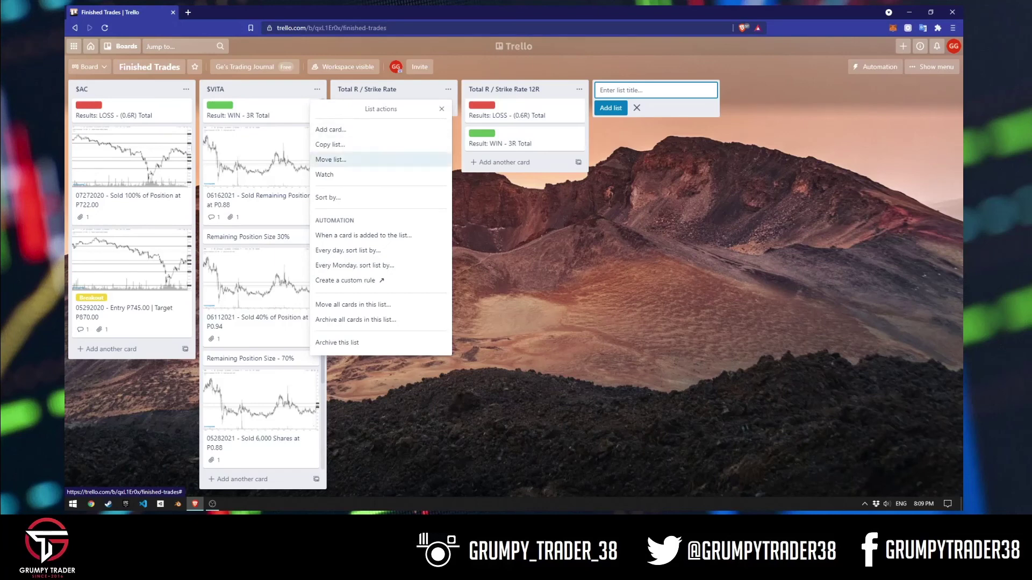
click(331, 159)
click(382, 135)
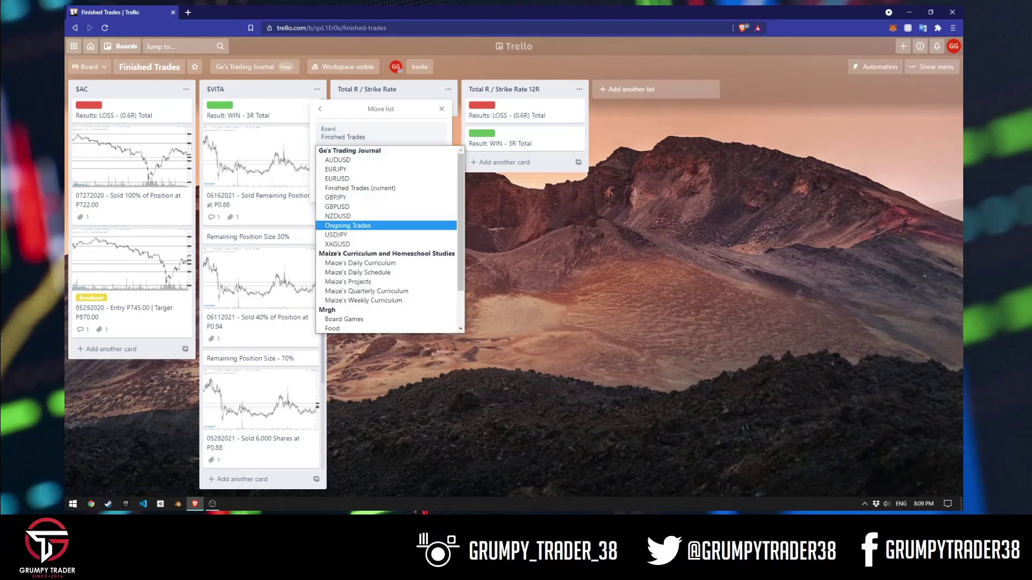
click(348, 225)
click(335, 185)
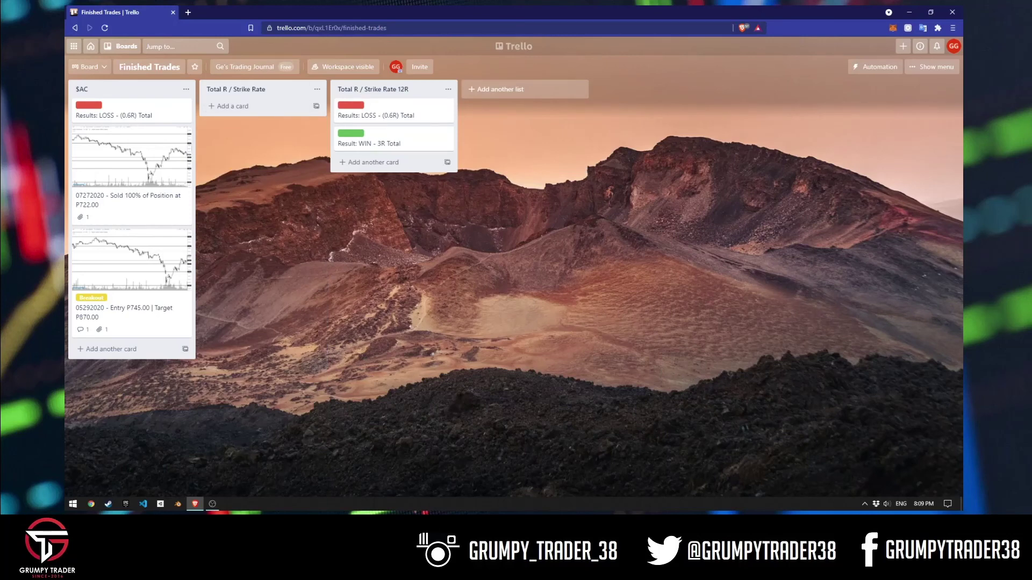
Append '05012021 to 08232021' to the end of the 12R list title.
click(376, 89)
key(End)
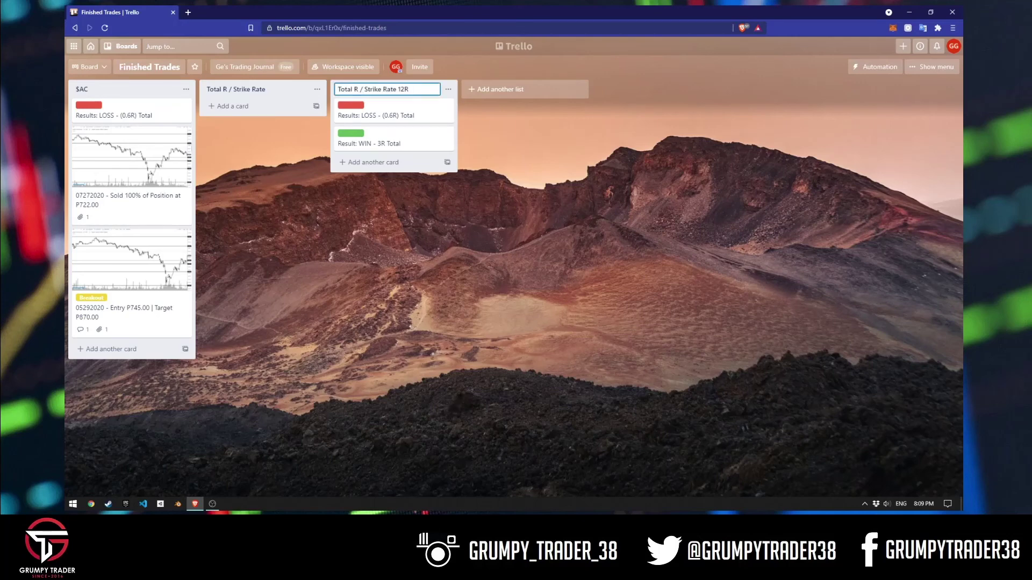
text(05012021)
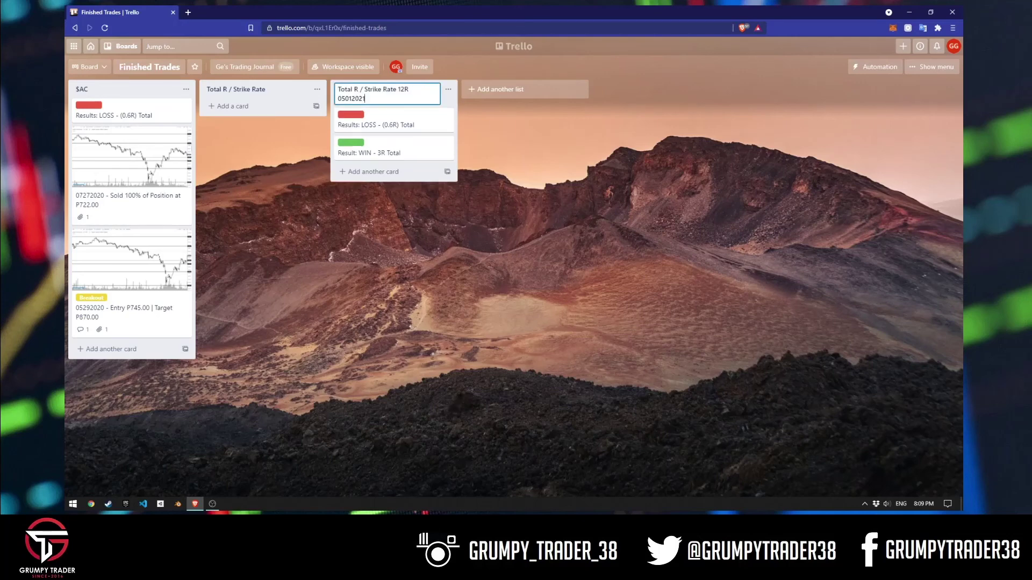
text( to 08232021)
key(Return)
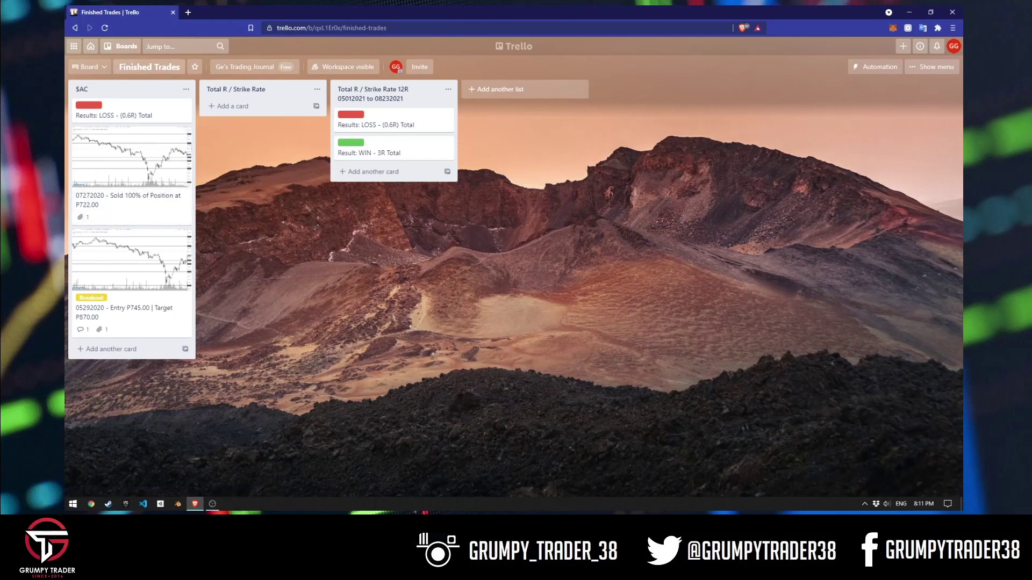
Open the Ongoing Trades board and place the $VITA list to the right of $SSI.
click(89, 66)
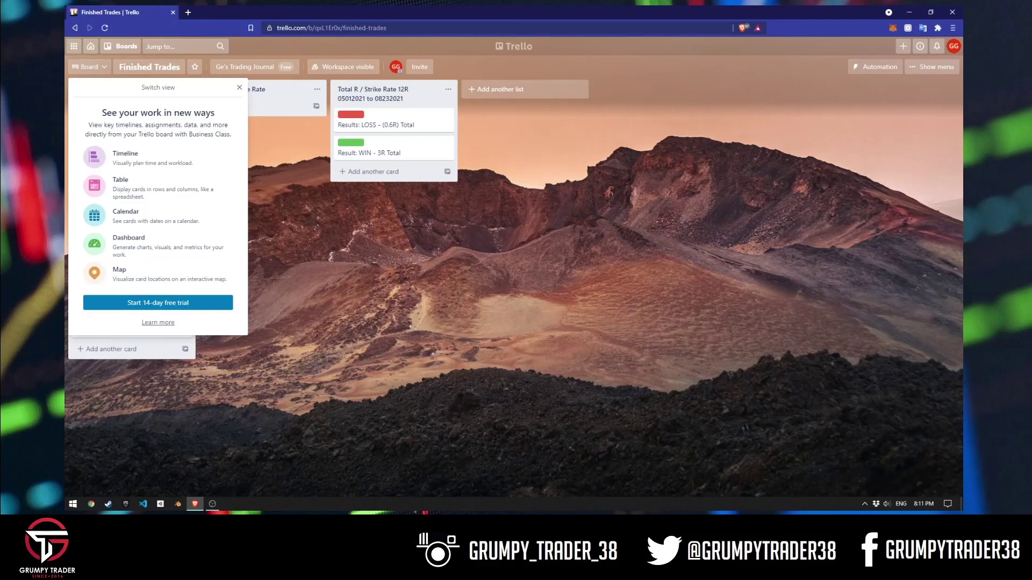
click(122, 47)
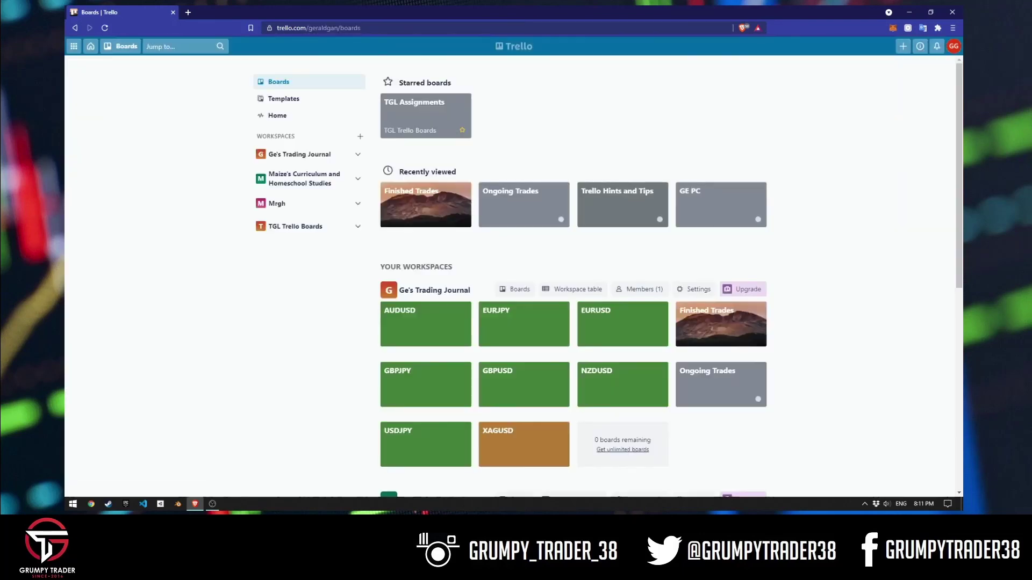
click(516, 204)
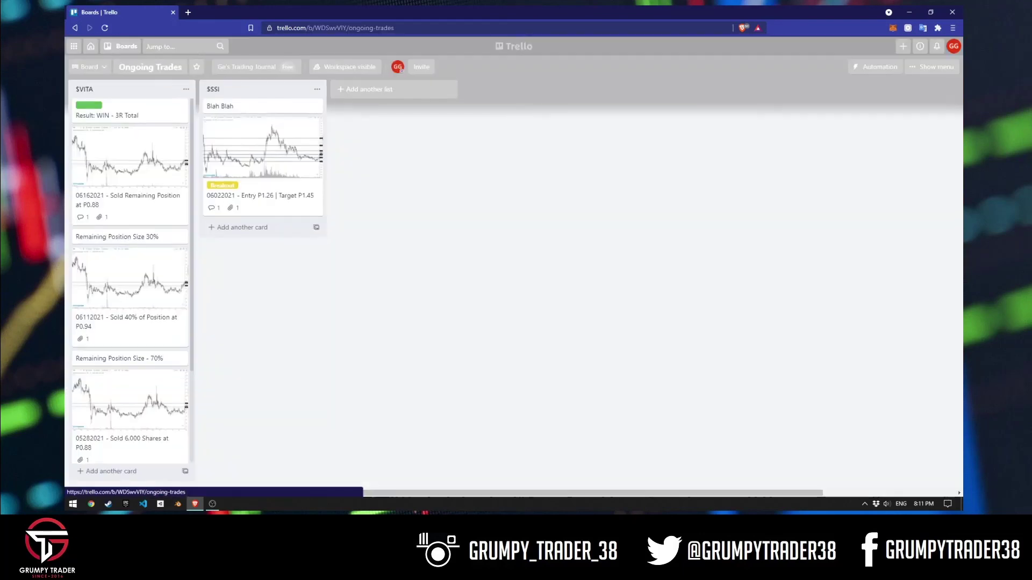
drag(134, 90, 265, 89)
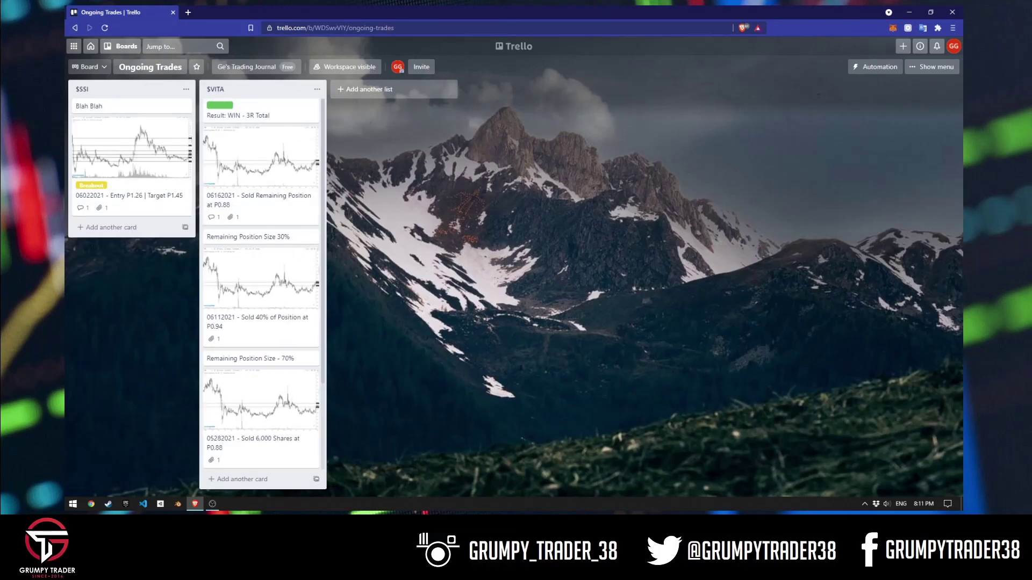
scroll(261, 290, down, 2)
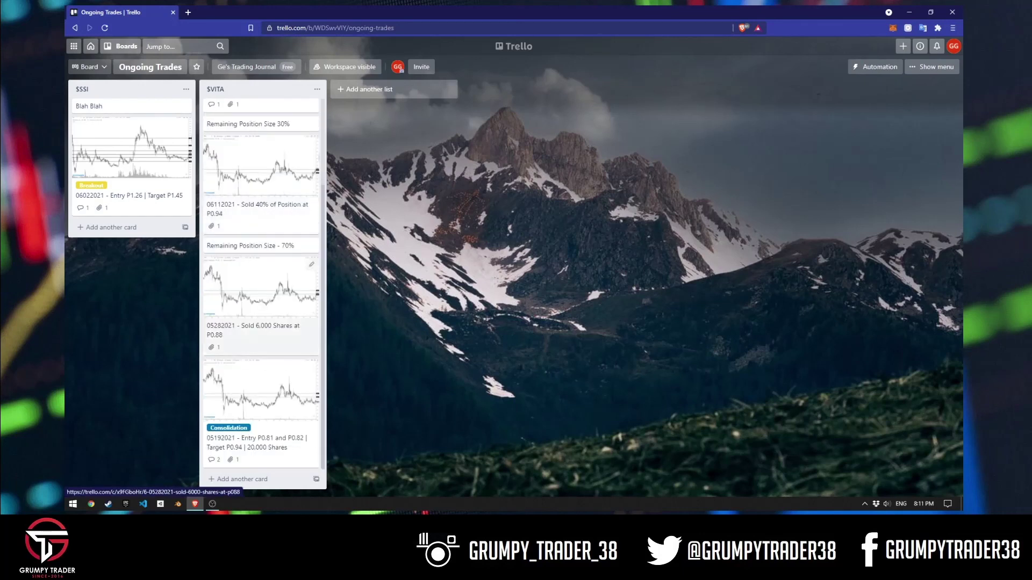
scroll(261, 291, up, 2)
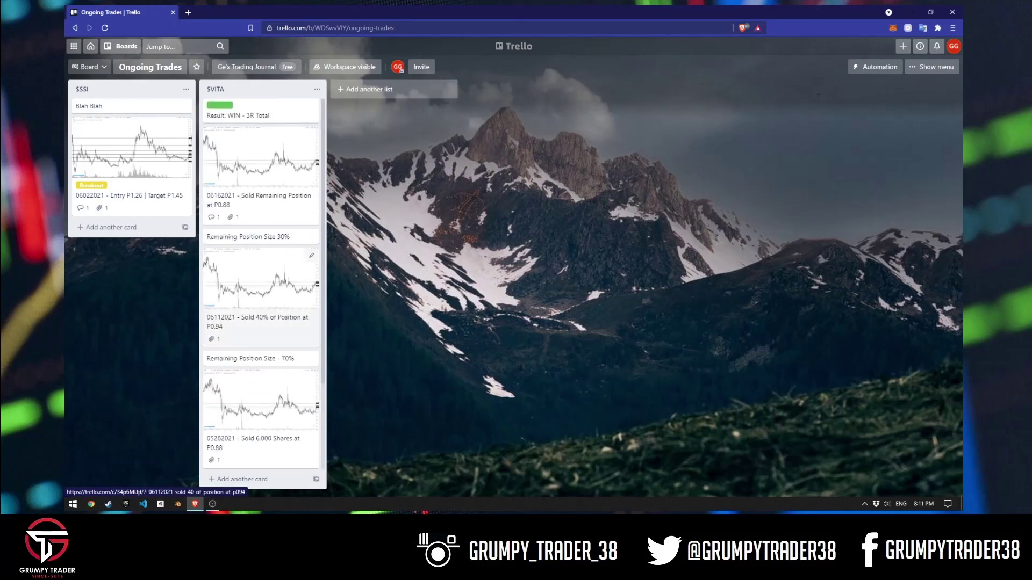